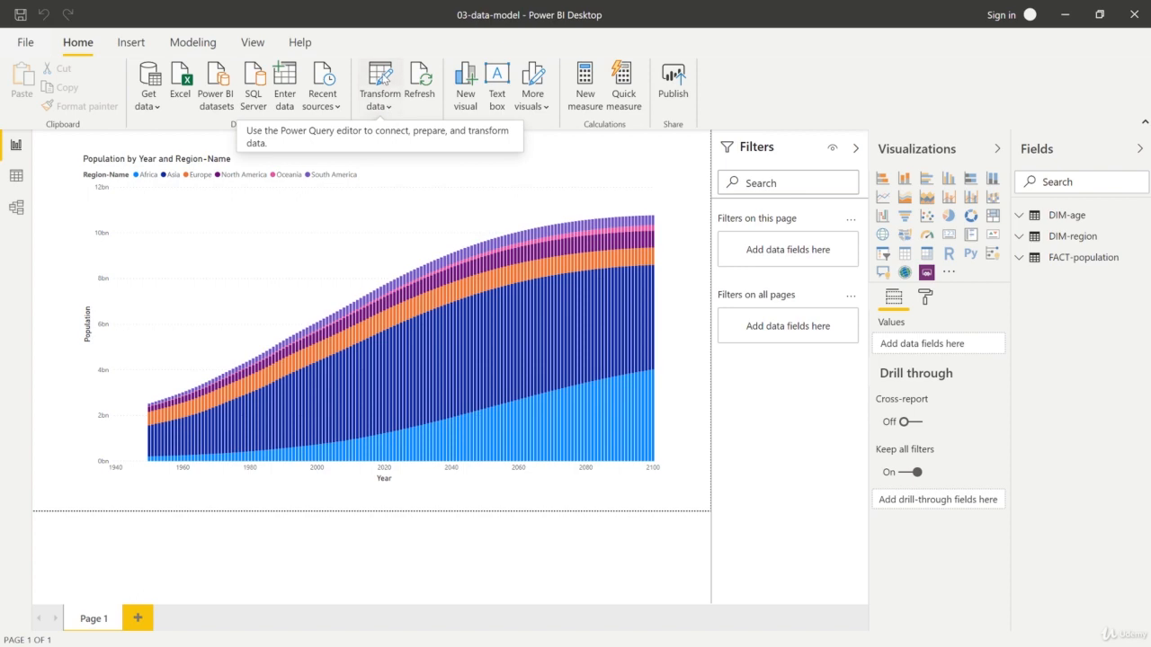
Step: Open the Power Query Editor to transform the data and select the DIM-age query
left_click(380, 77)
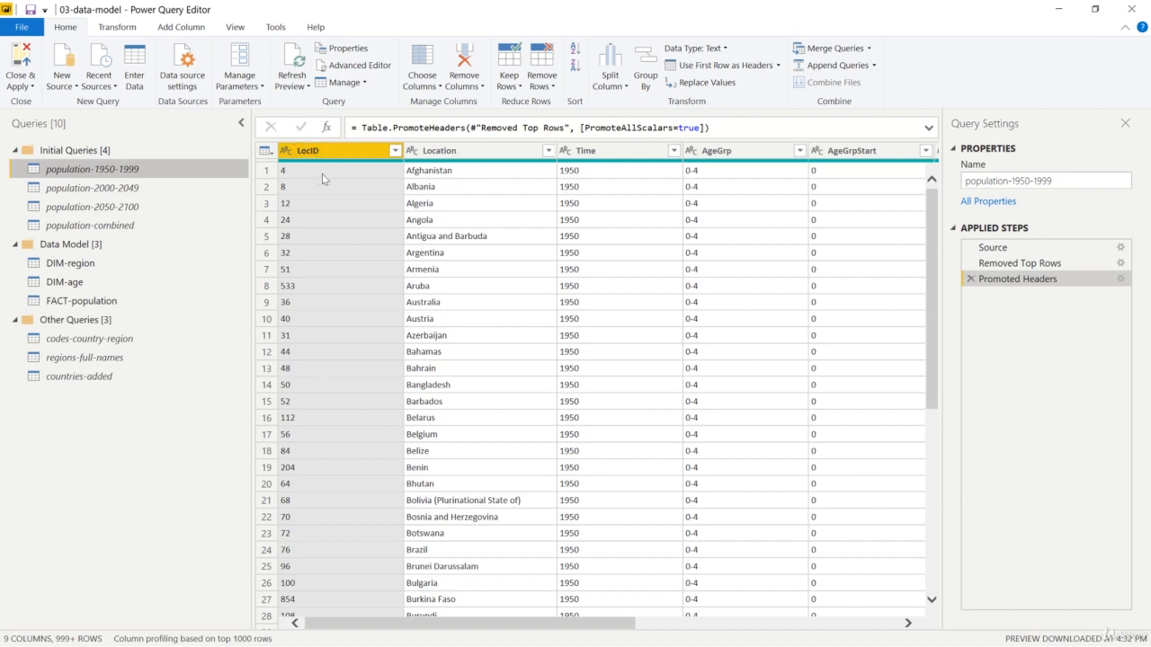
left_click(56, 284)
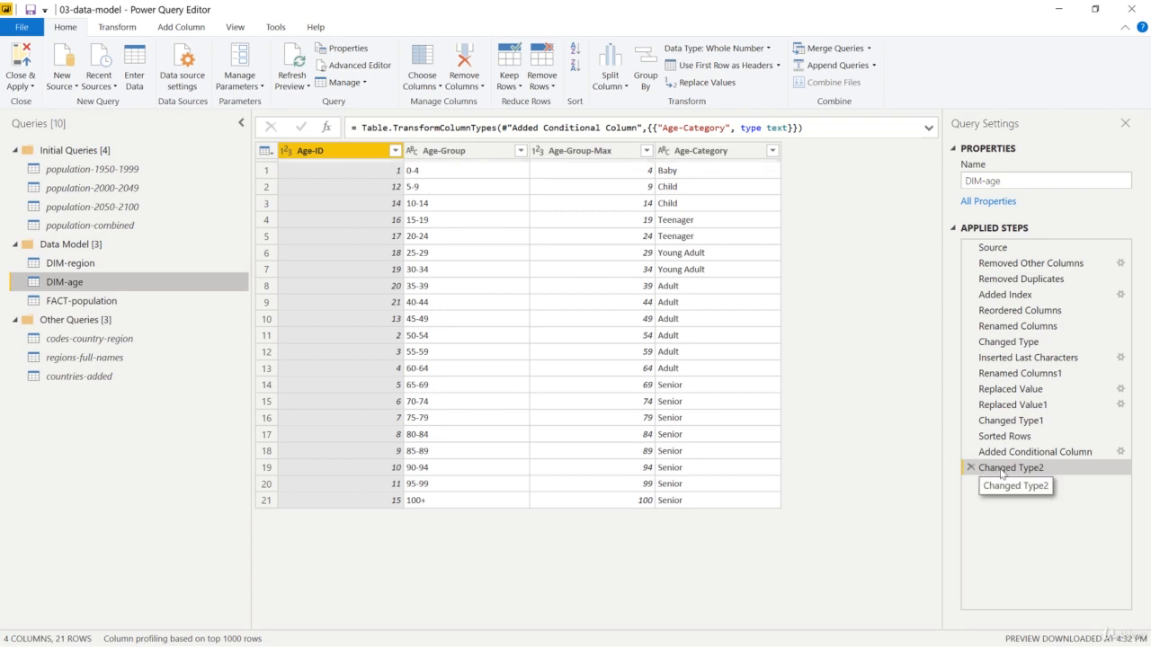
left_click(118, 27)
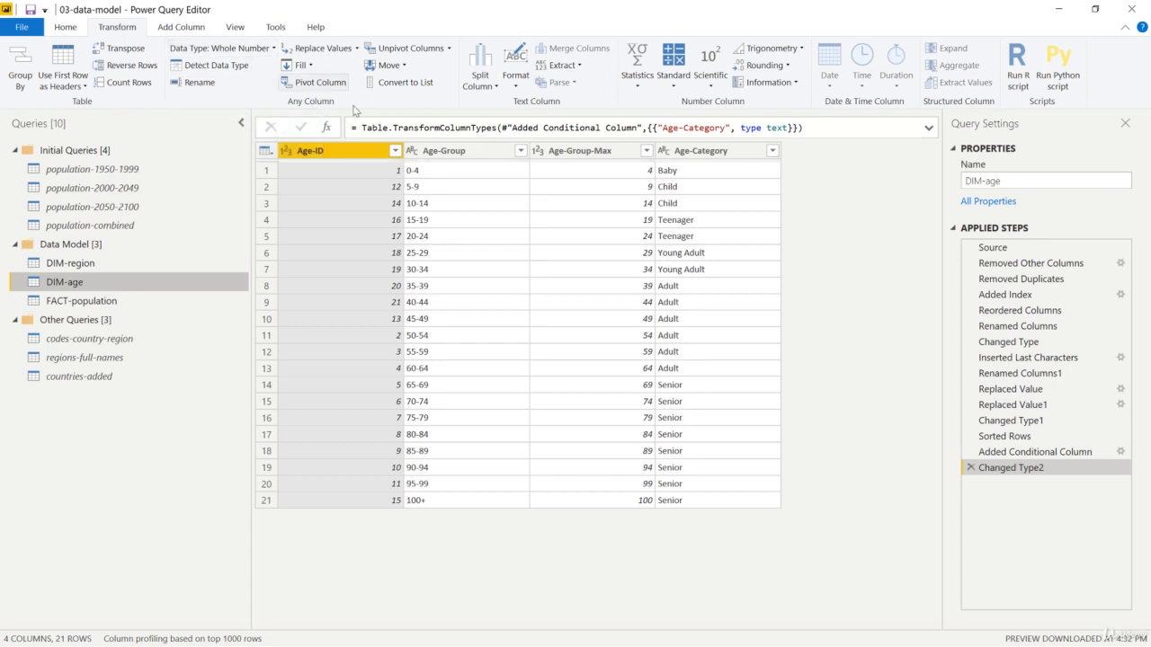
Step: Examine the M formula of the DIM-age query's last applied step, including its data type argument
left_click(387, 121)
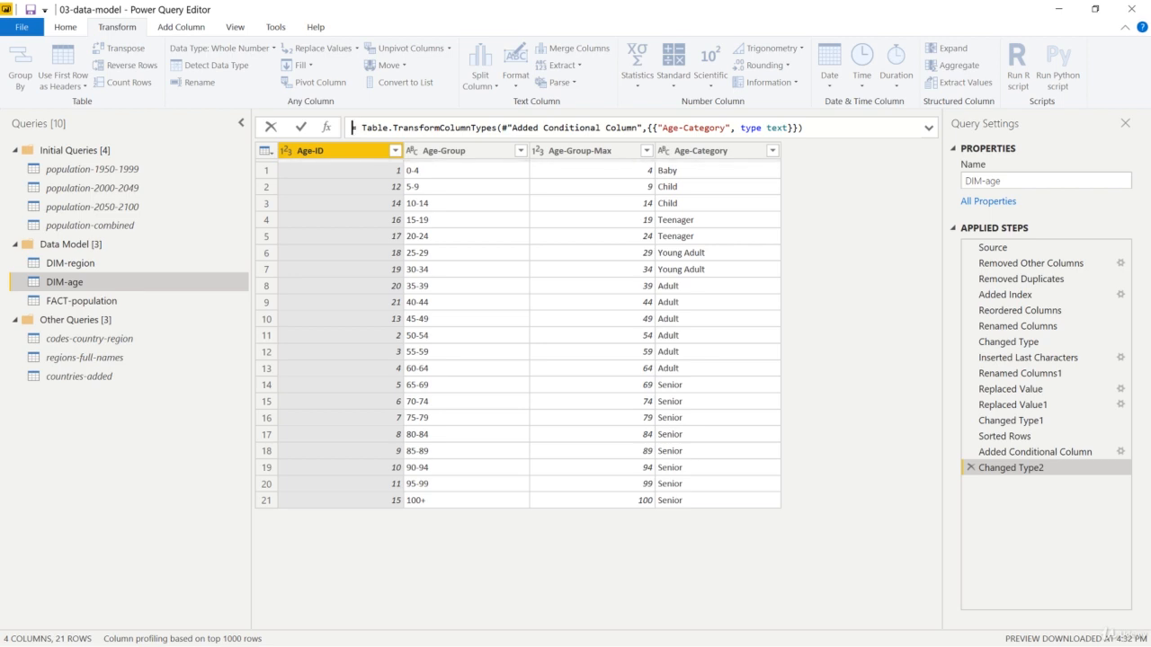
left_click_drag(741, 127, 789, 128)
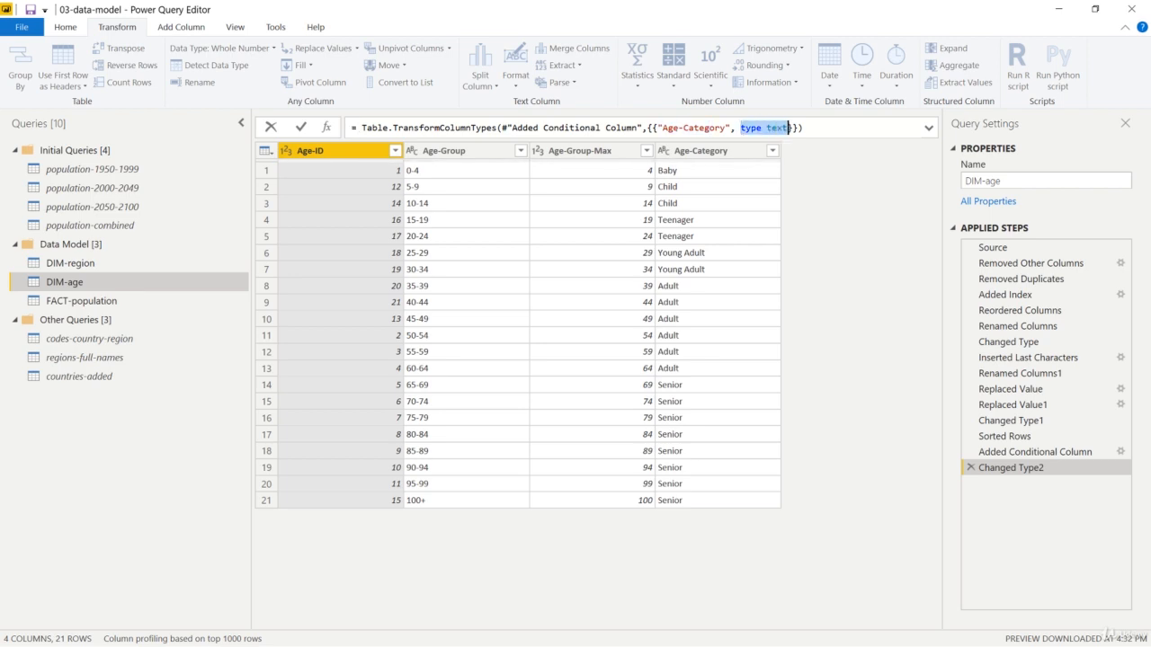
left_click(929, 128)
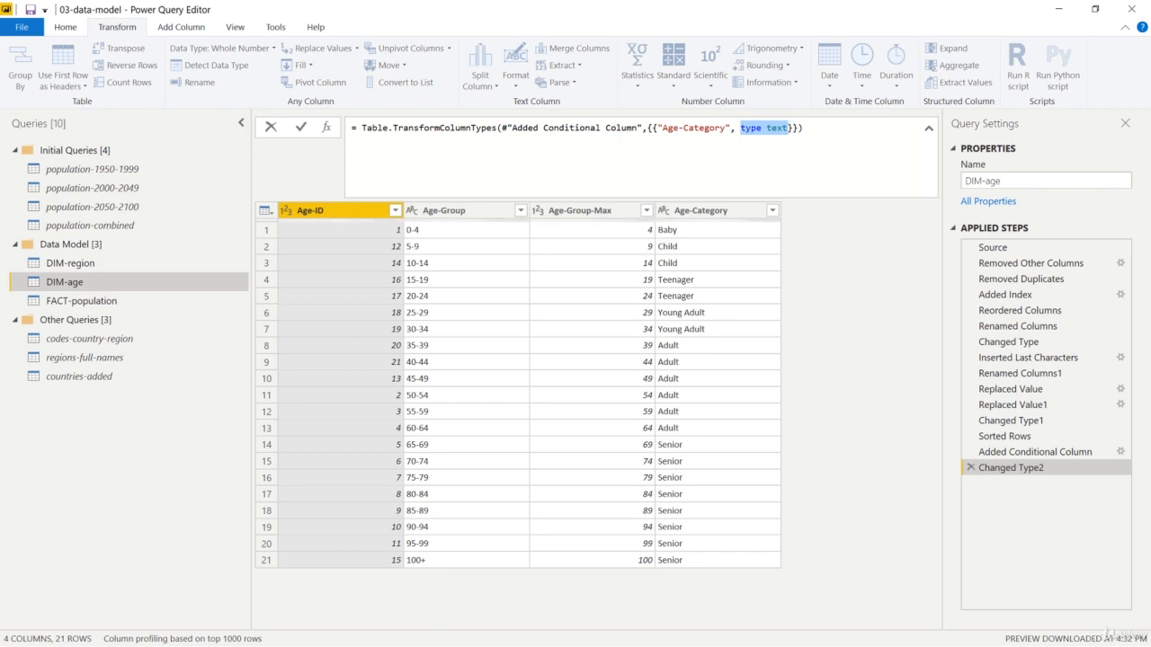
left_click(929, 128)
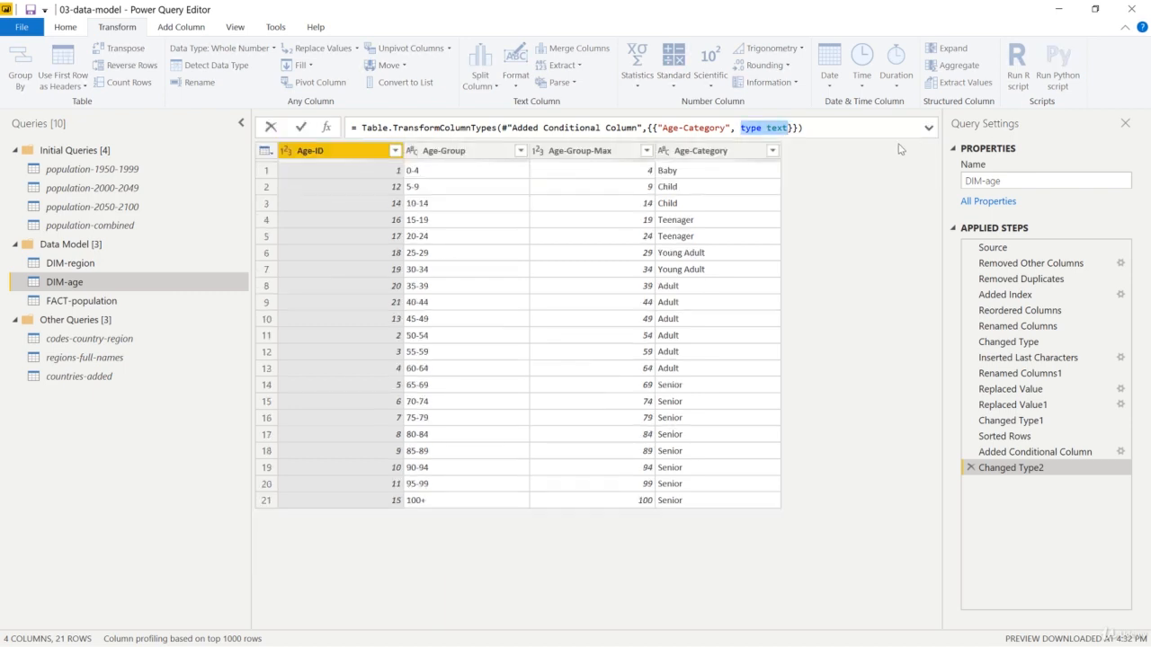
Step: Review the full M code of the DIM-age query in the Advanced Editor, then close it without changes
left_click(57, 28)
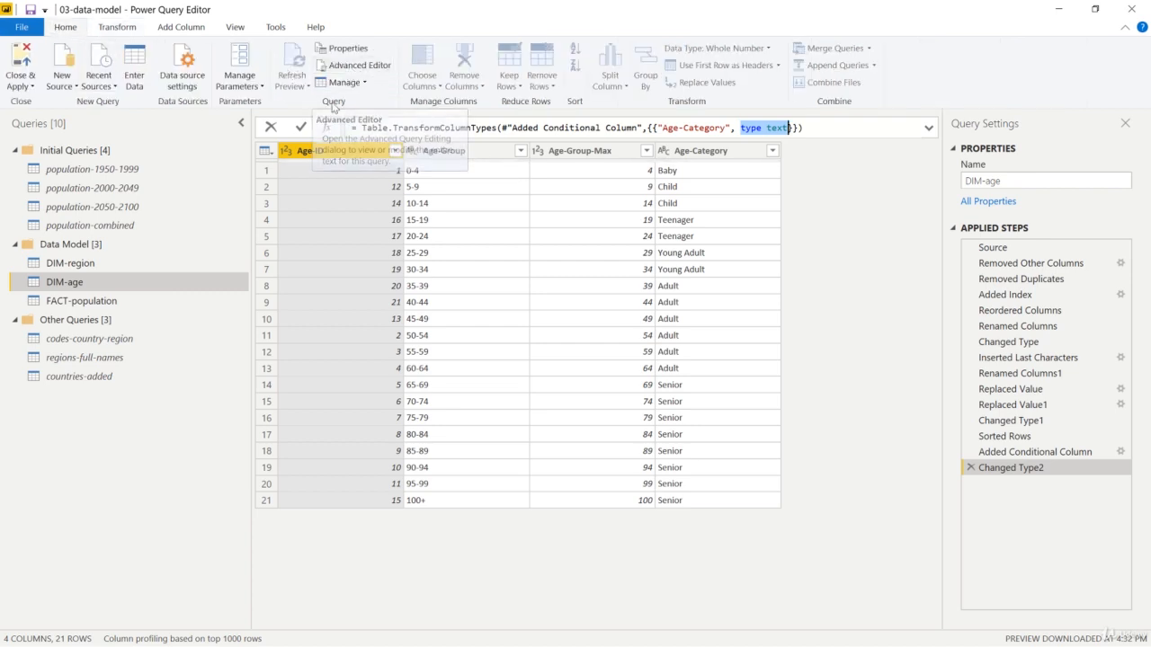
left_click(360, 65)
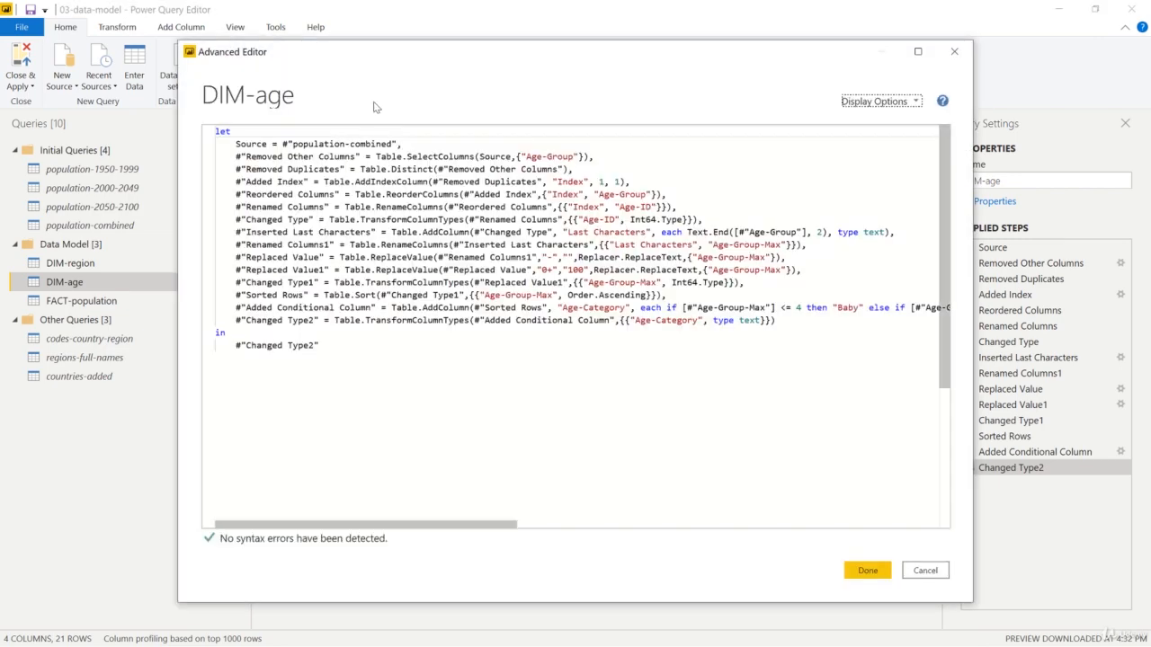
left_click_drag(592, 57, 570, 175)
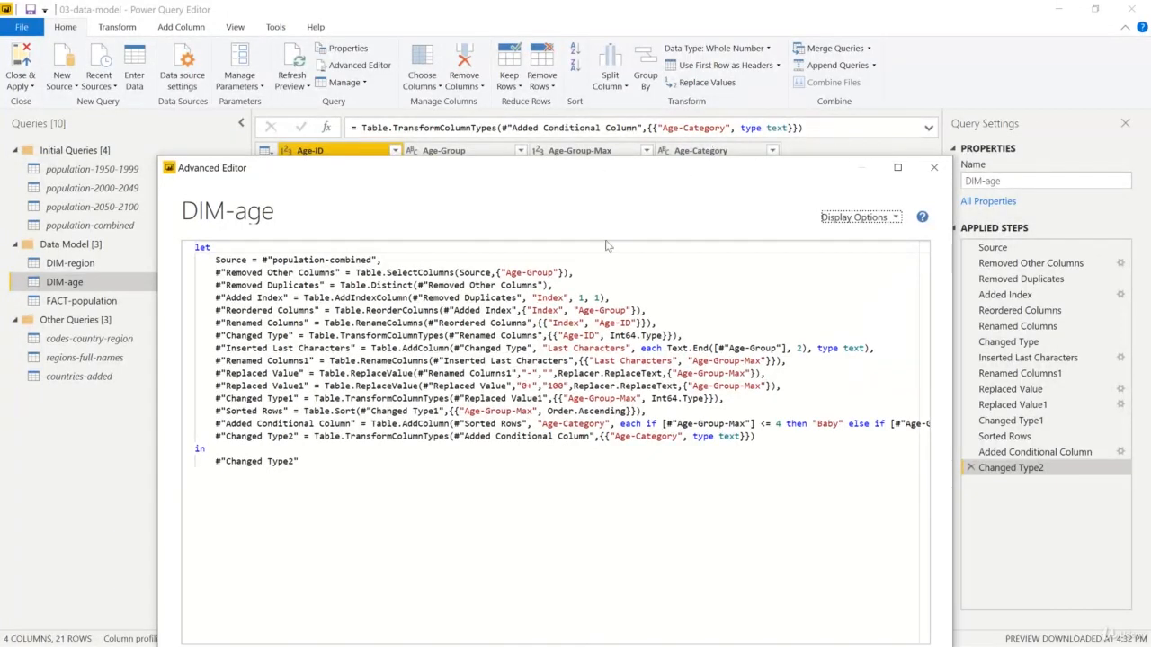
left_click_drag(234, 436, 292, 436)
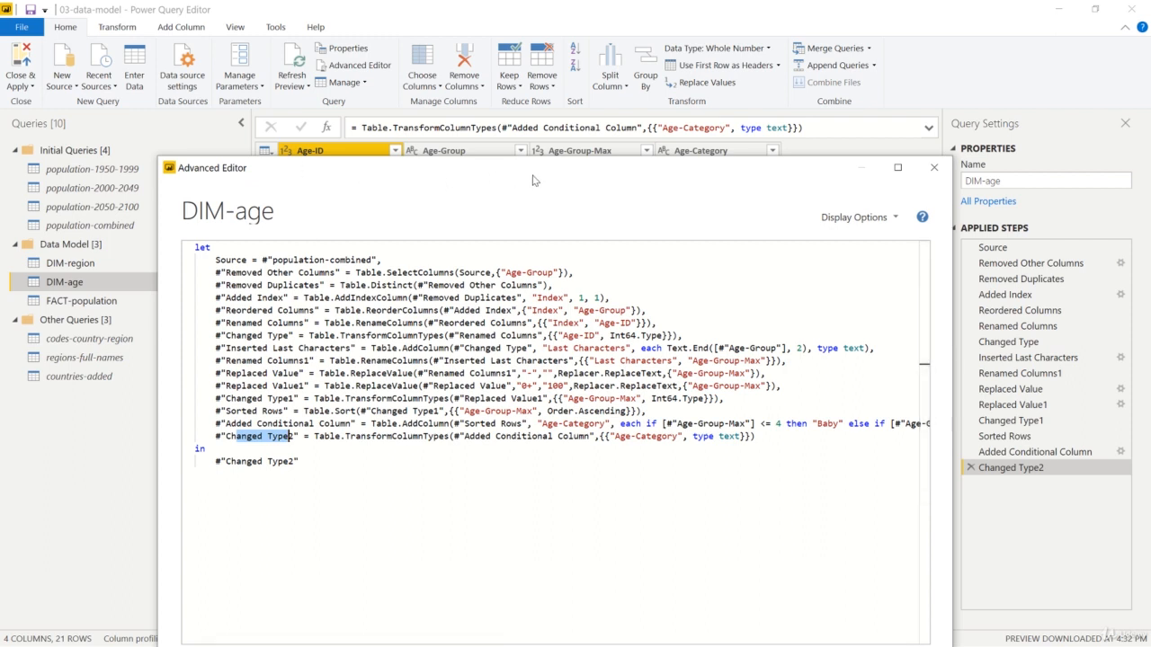
left_click(934, 167)
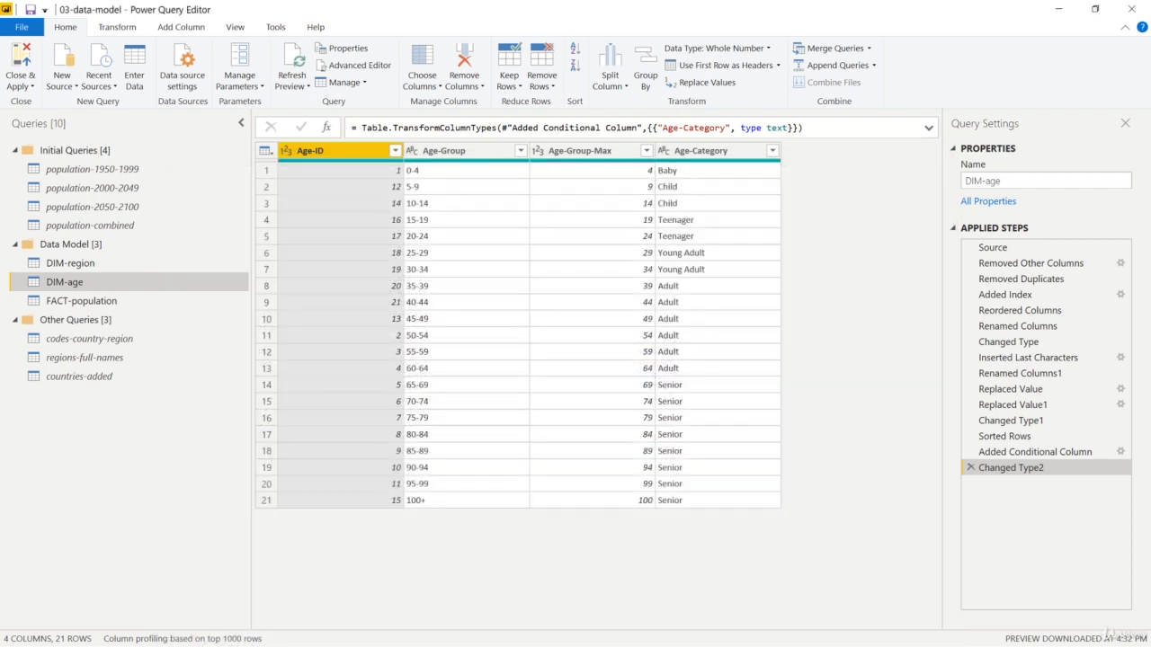
Step: Start a custom column in the DIM-age query and name it M-test
left_click(198, 30)
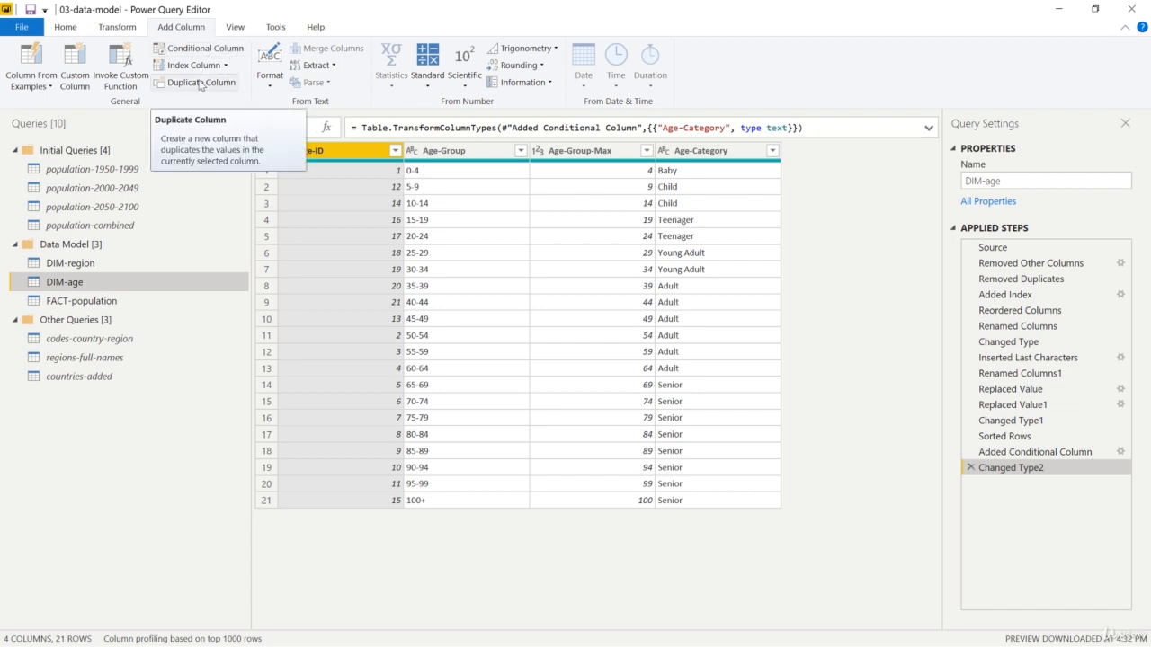
left_click(79, 85)
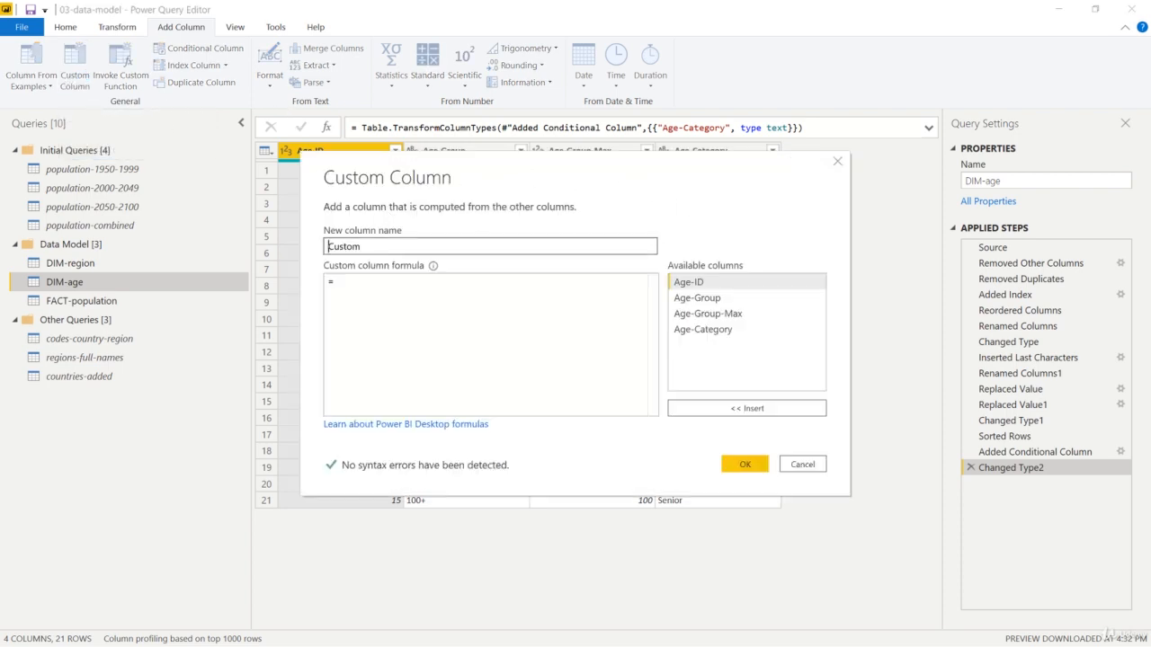
left_click_drag(364, 247, 302, 248)
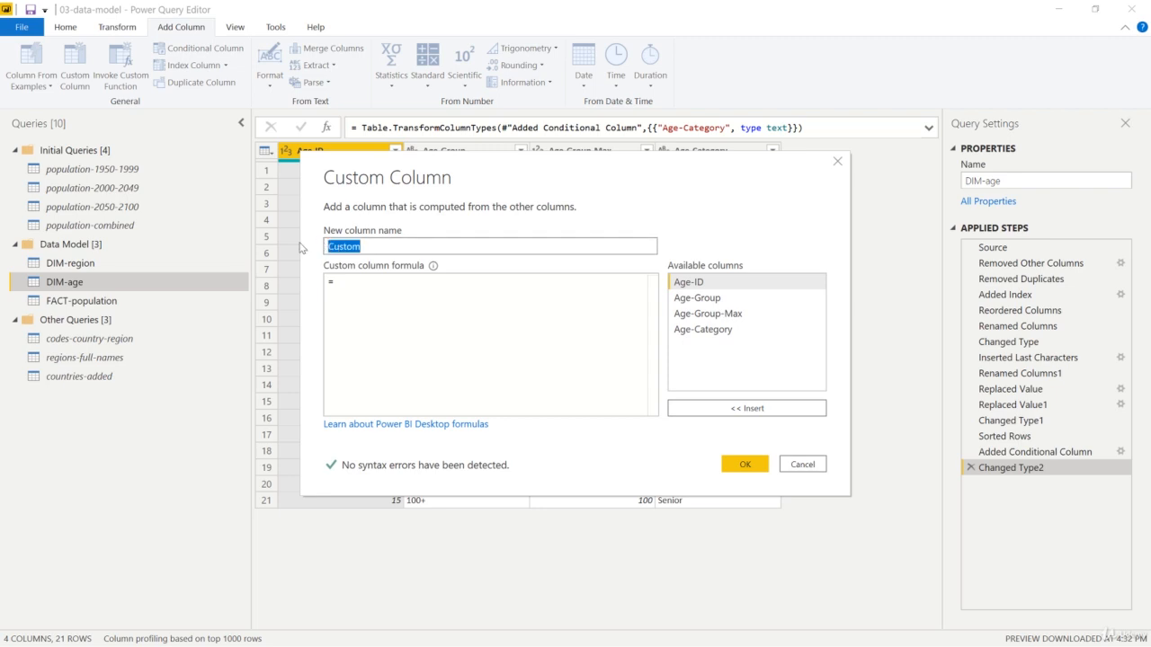
type("M")
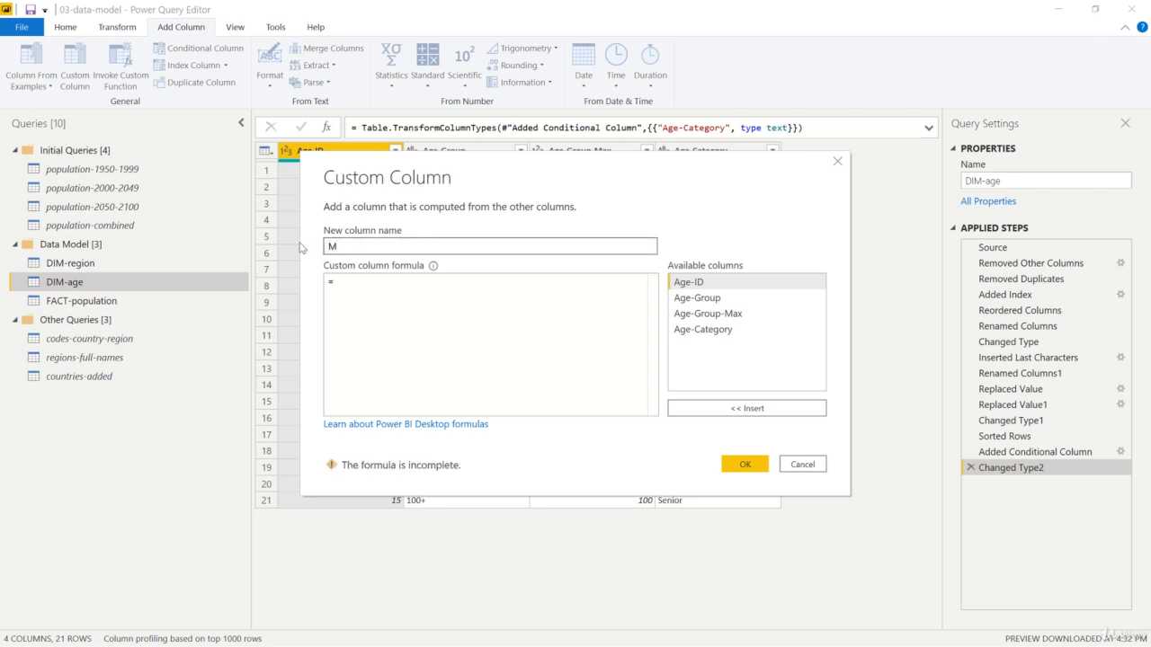
type("-test")
left_click_drag(524, 176, 499, 256)
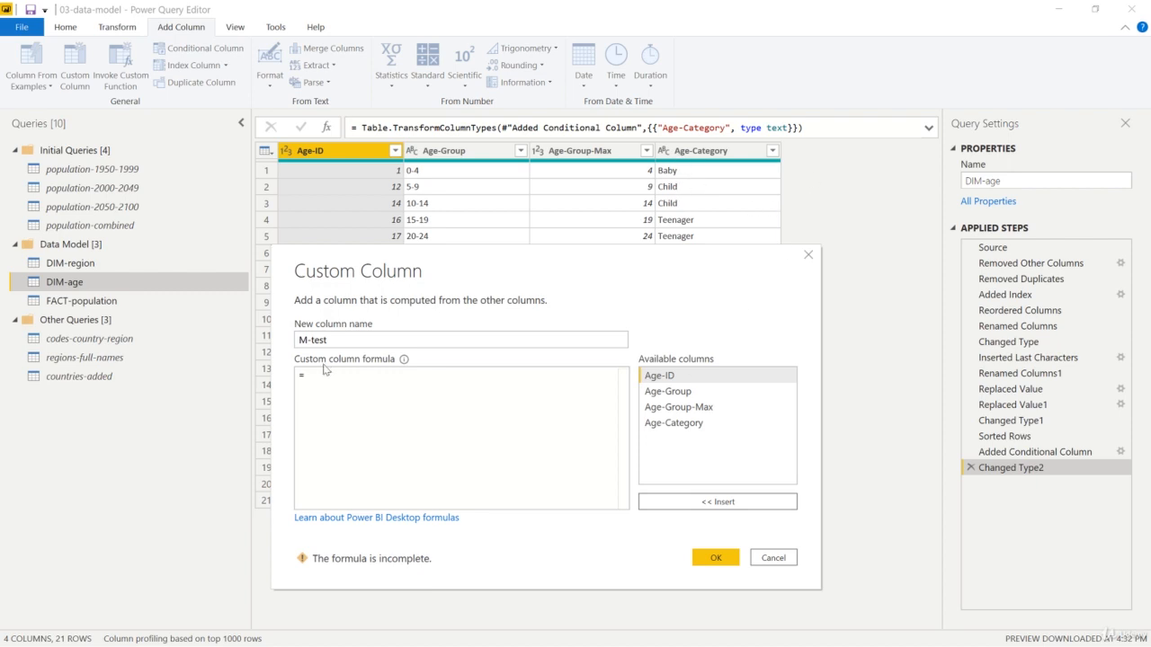
Step: Insert the Age-Group and Age-Category columns one after the other into the custom column formula
left_click(668, 393)
left_click(714, 502)
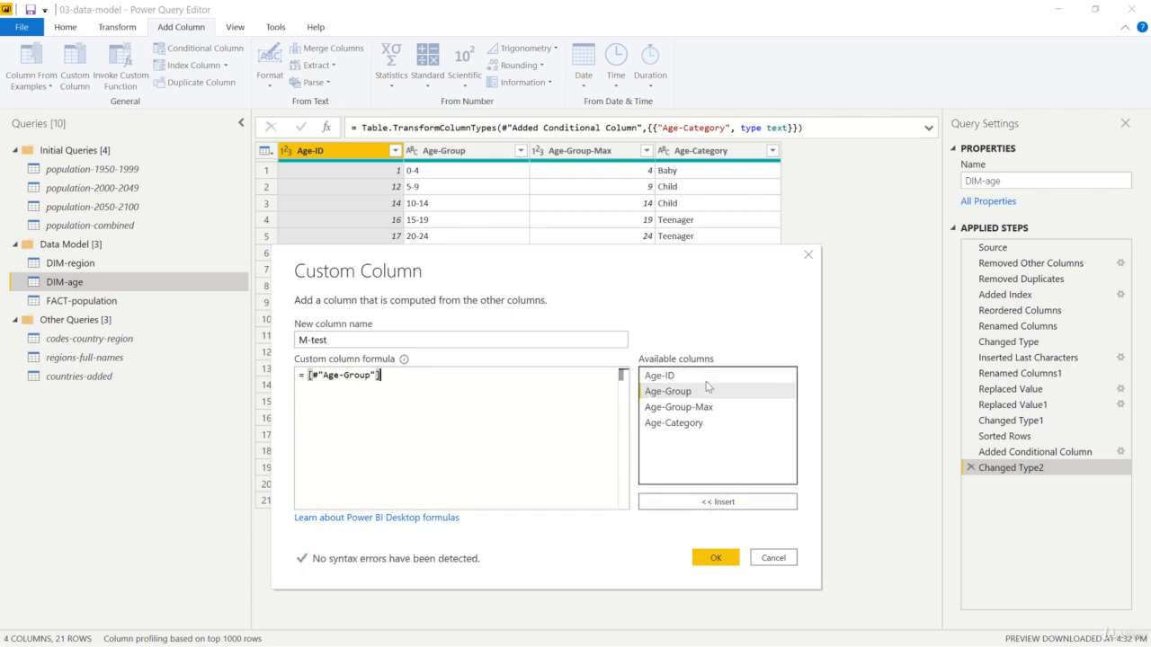
left_click(670, 425)
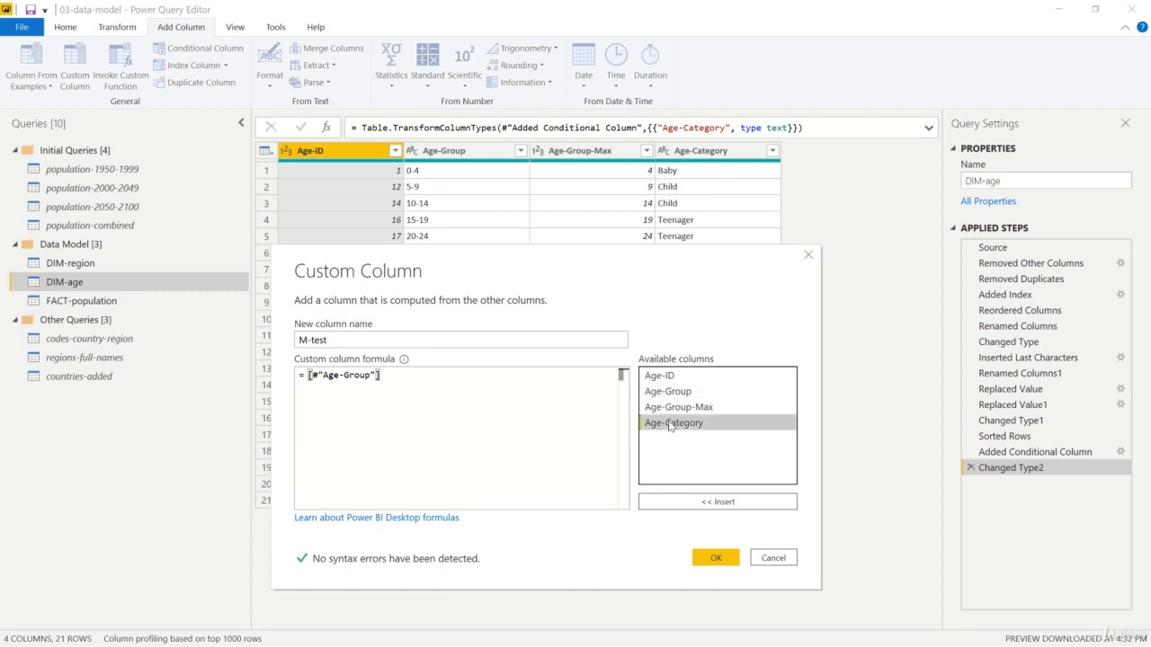
left_click(717, 502)
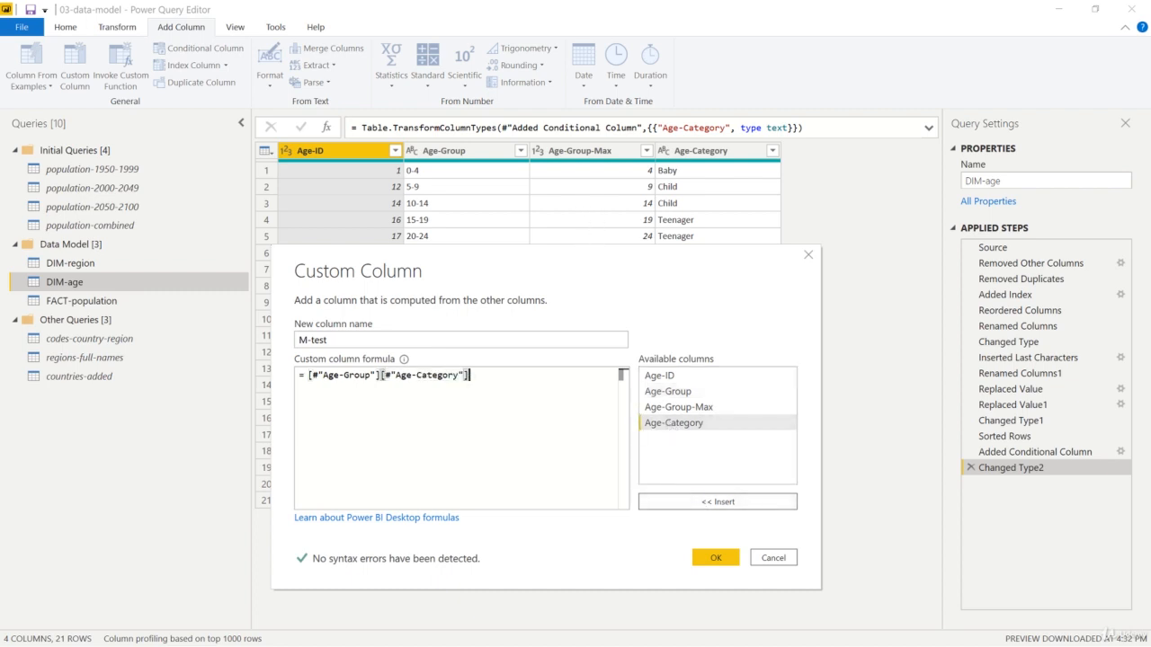
mouse_move(309, 375)
left_mouse_down()
mouse_move(469, 375)
mouse_move(317, 375)
left_mouse_up()
left_click(470, 375)
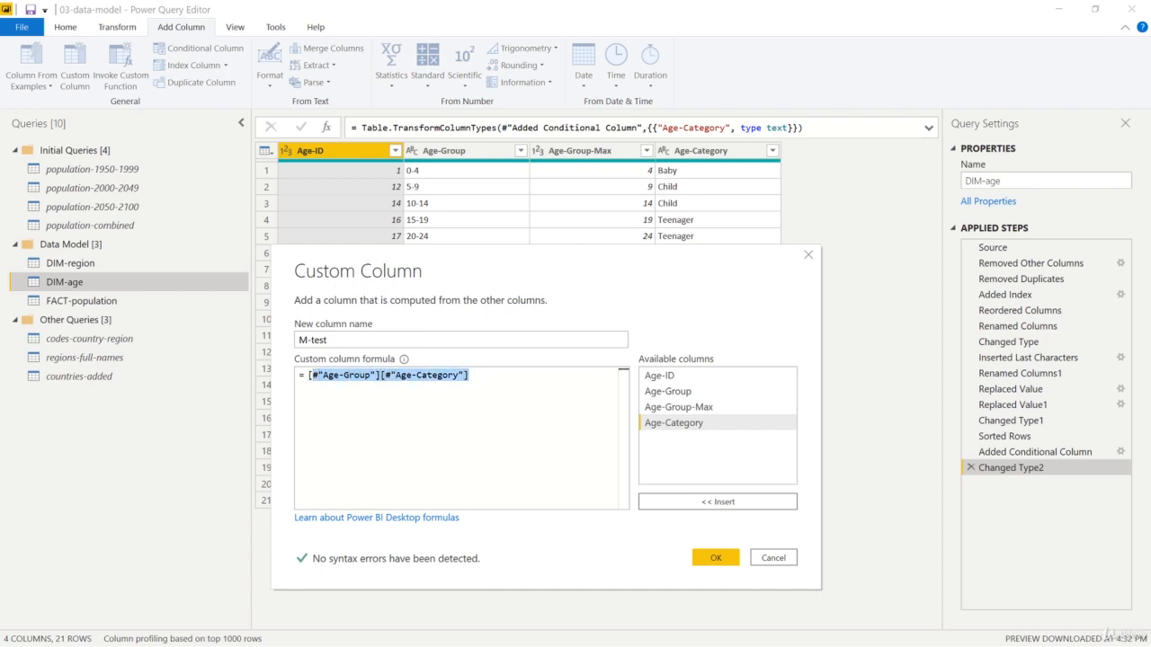
Step: Join the two column references with &" "& in the formula and create the M-test column
left_click(469, 375)
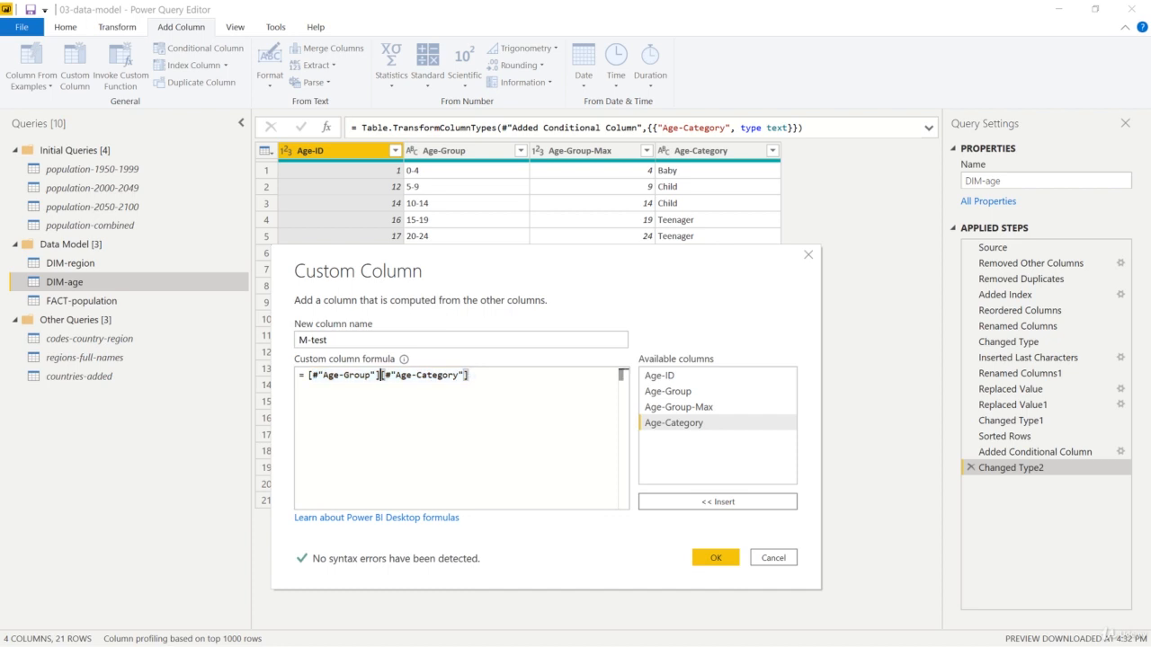
type("&&")
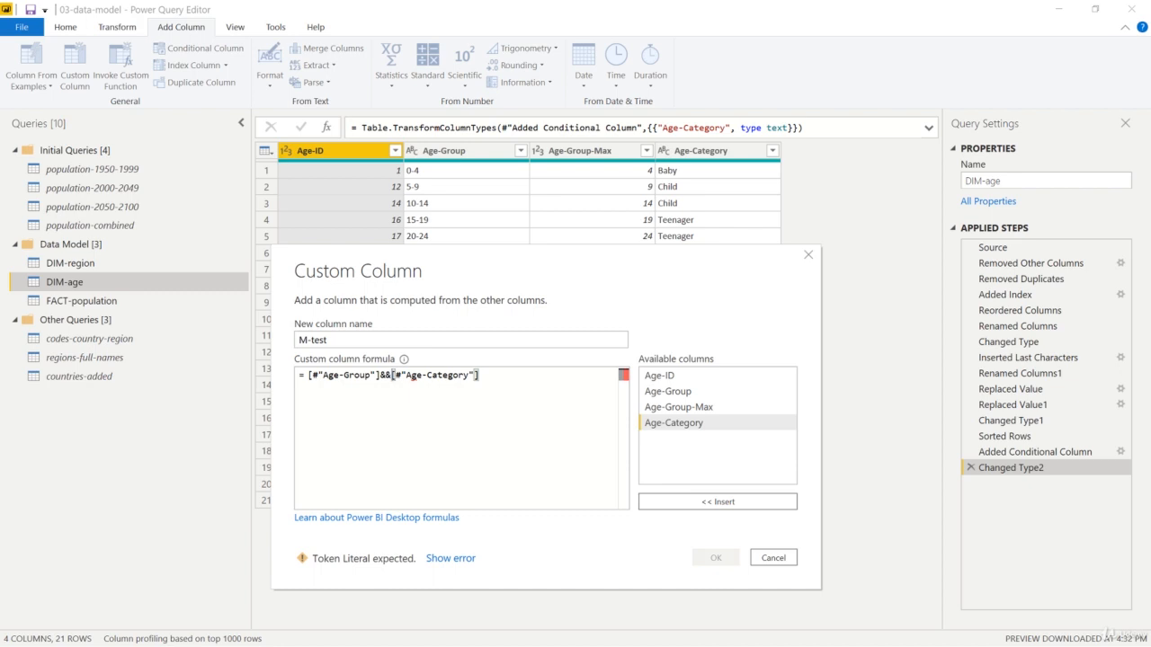
key("Left")
type("\"")
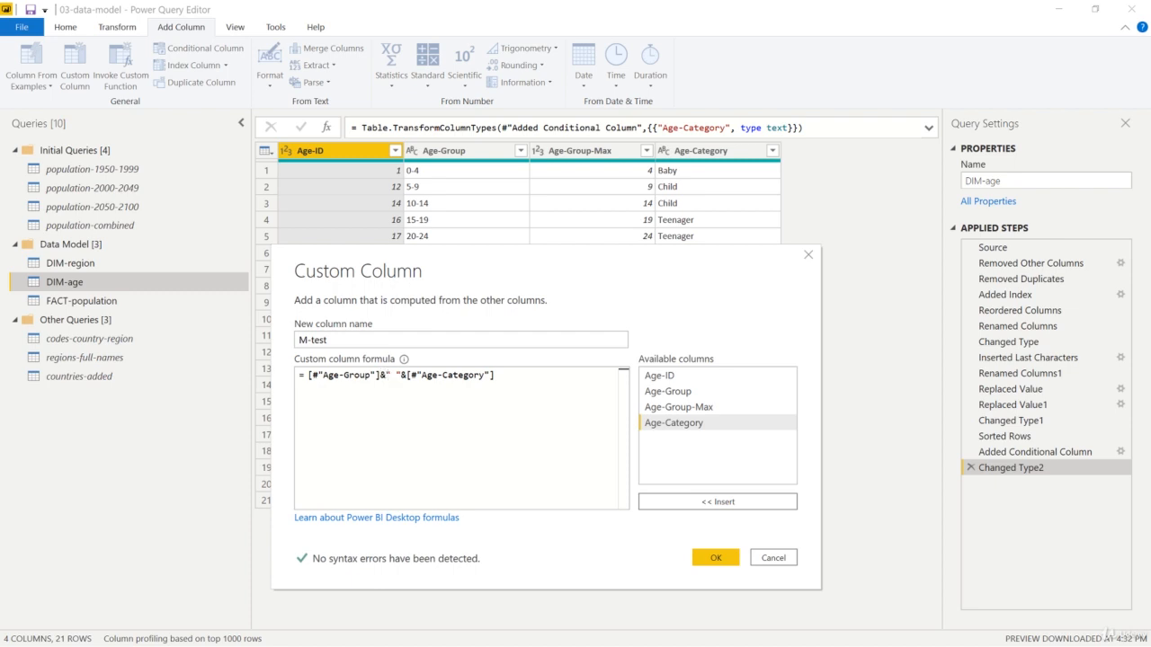
left_click_drag(379, 375, 402, 376)
left_click(491, 399)
left_click(714, 557)
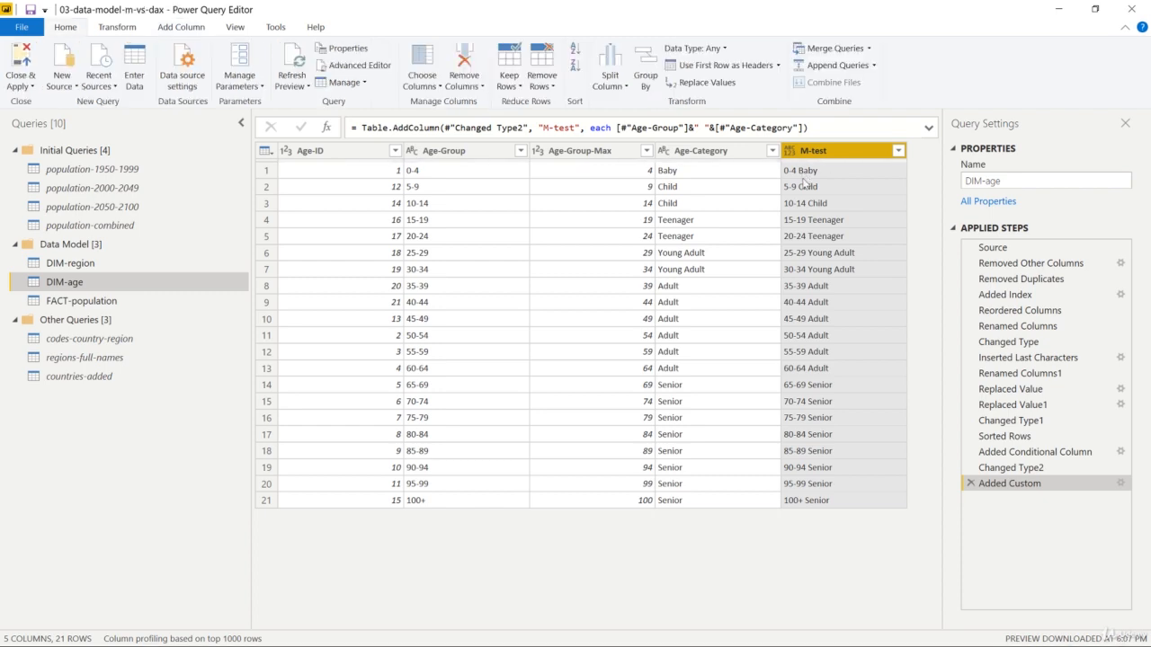
Step: Examine the Table.AddColumn formula behind the M-test column, including its previous-step reference and the each expression
left_click_drag(362, 128, 809, 127)
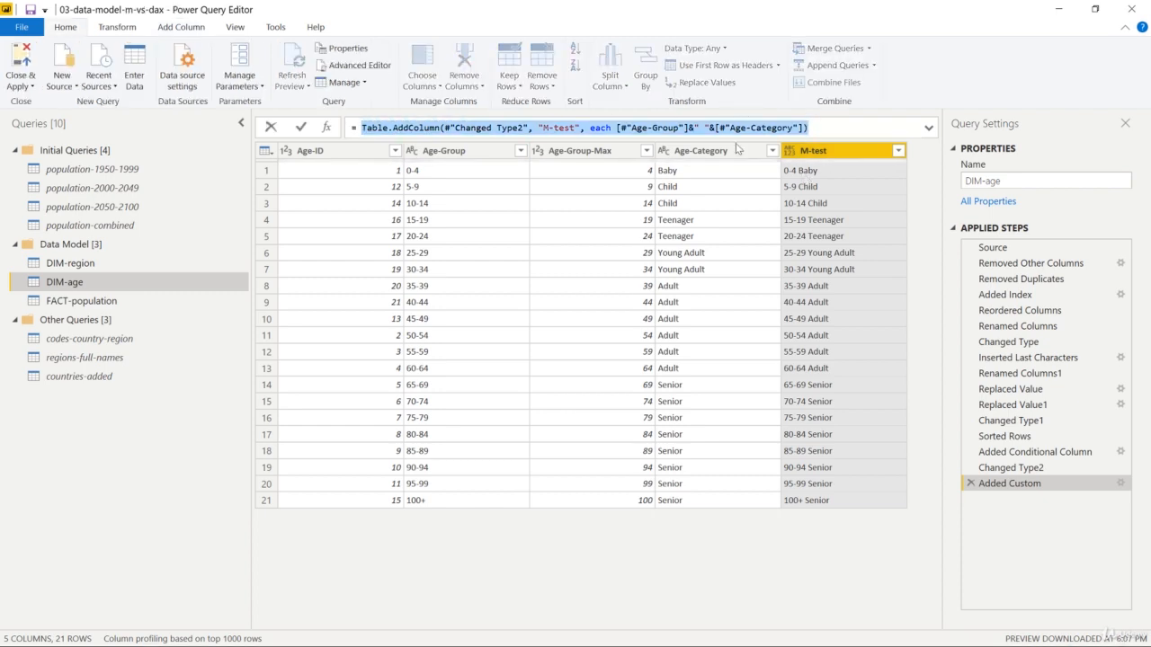
left_click(635, 127)
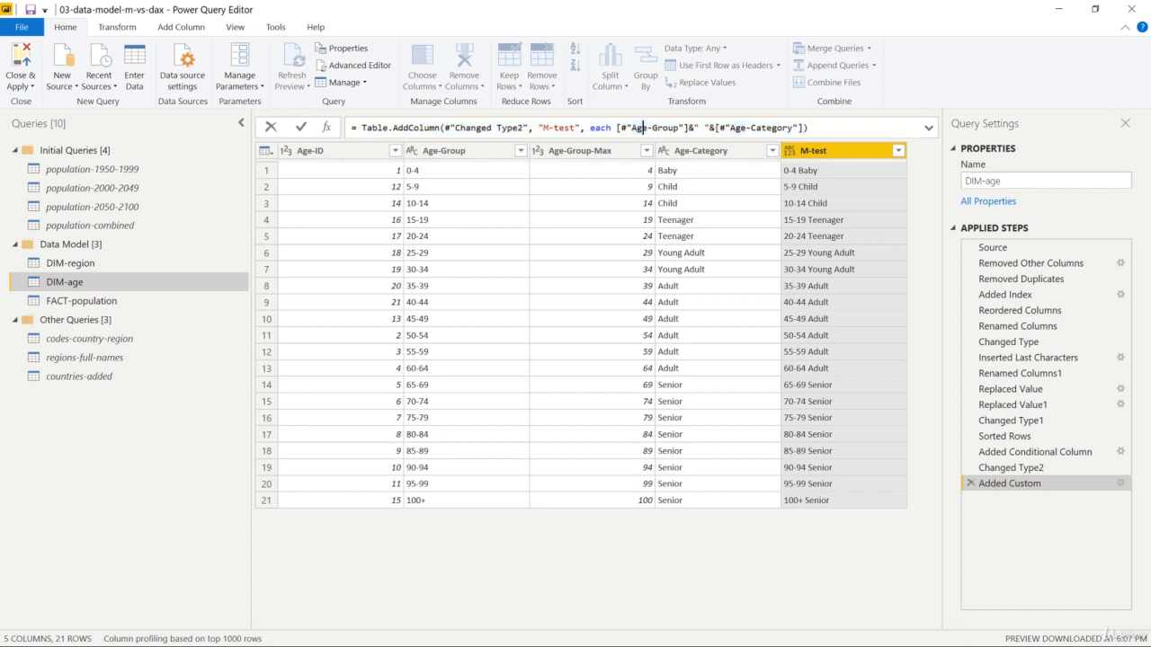
left_click_drag(617, 128, 805, 127)
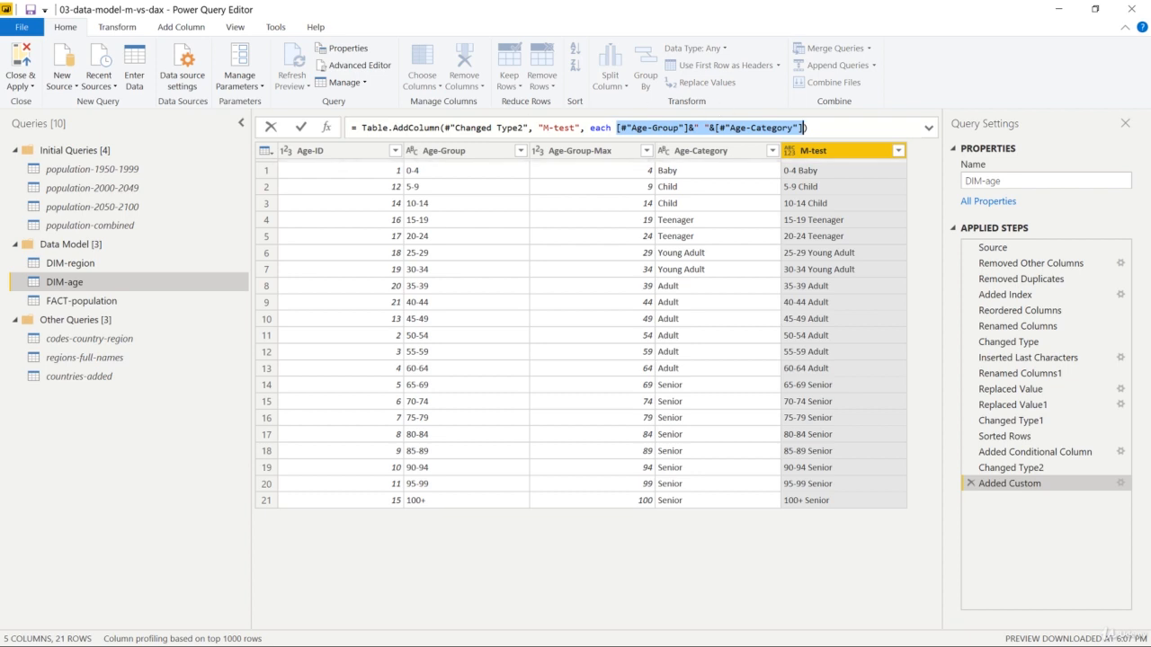
left_click_drag(362, 127, 810, 128)
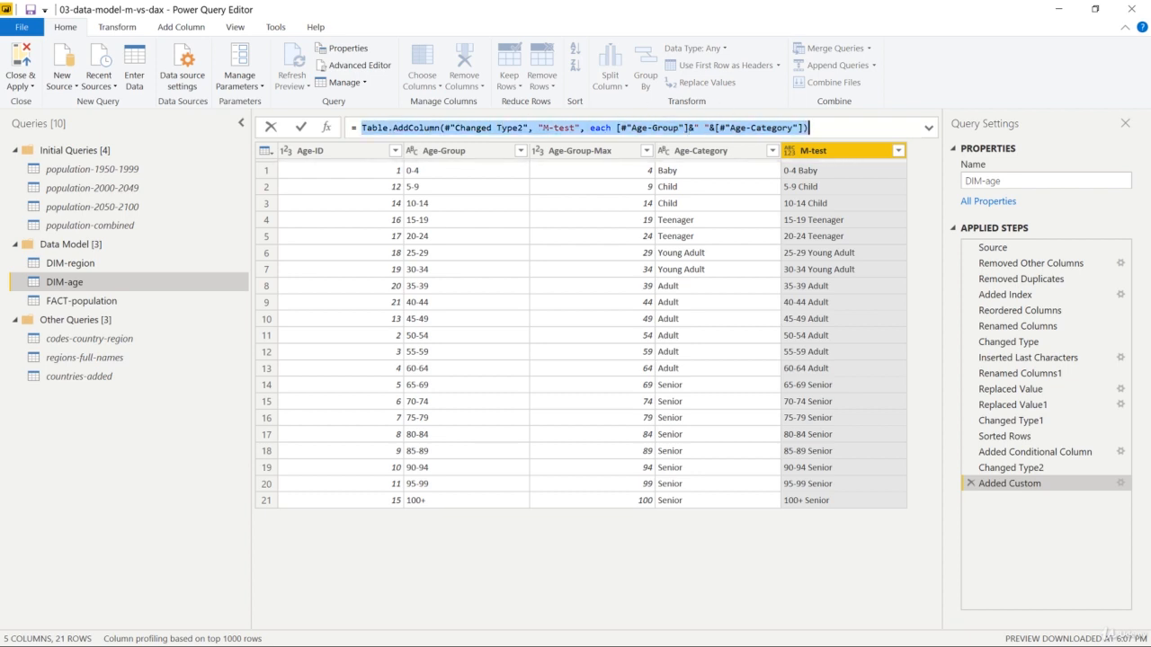
left_click(439, 128)
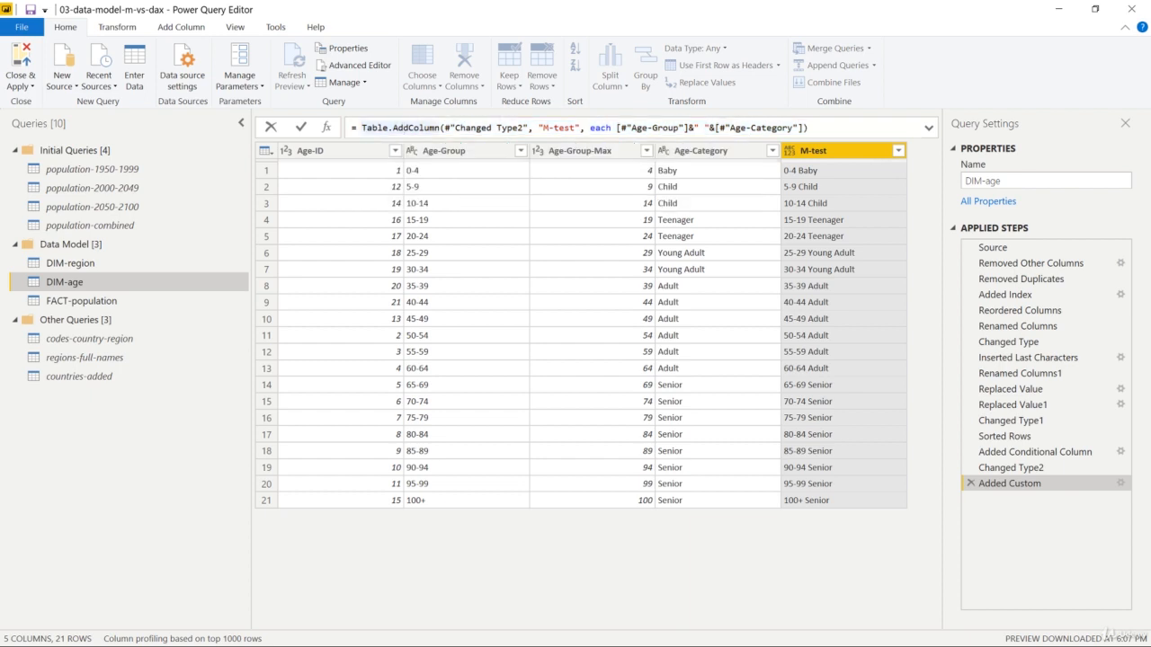
double_click(374, 127)
mouse_move(486, 128)
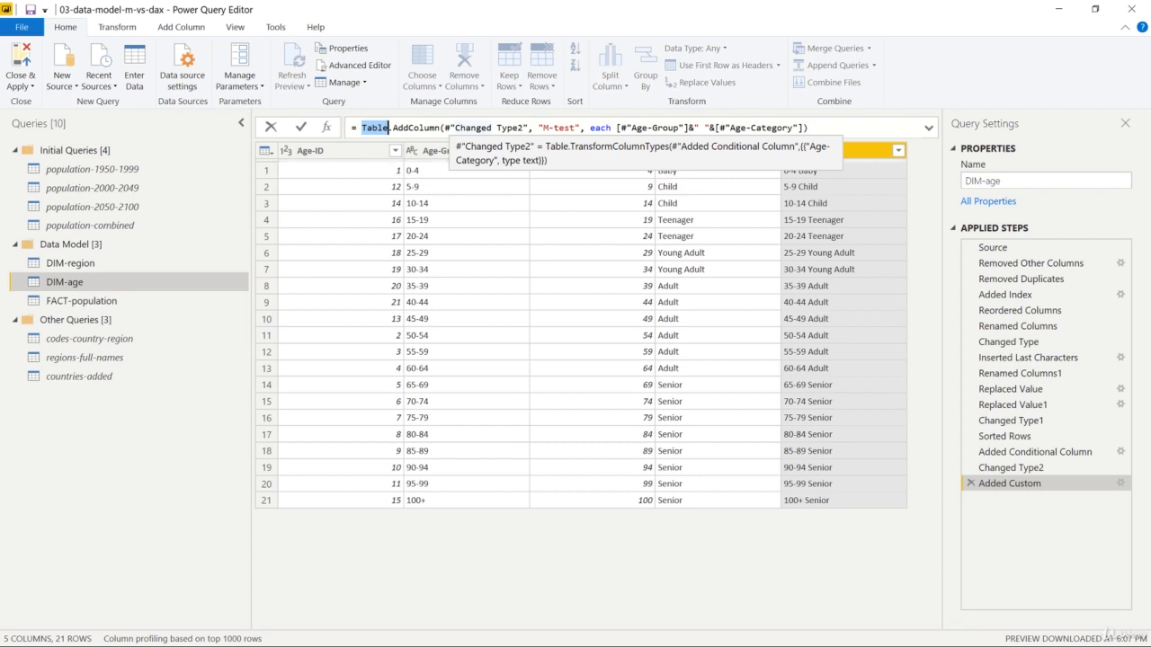
left_click(566, 539)
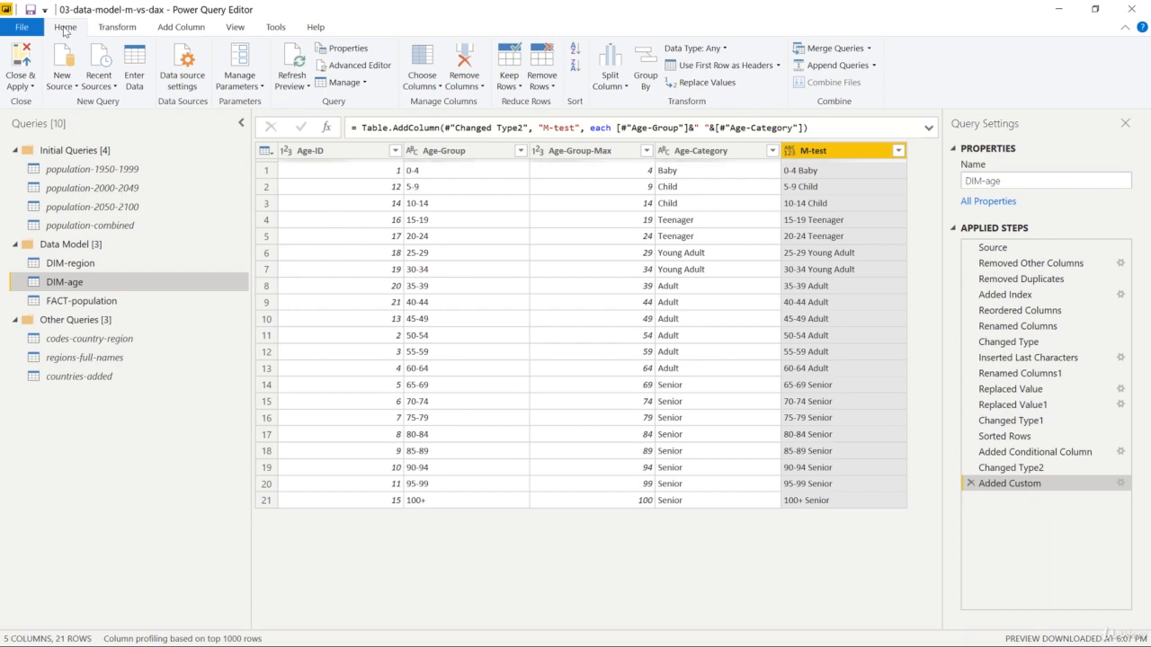
Step: Close the query editor, applying the changes, and expand the DIM-age table's fields in Data view
left_click(26, 60)
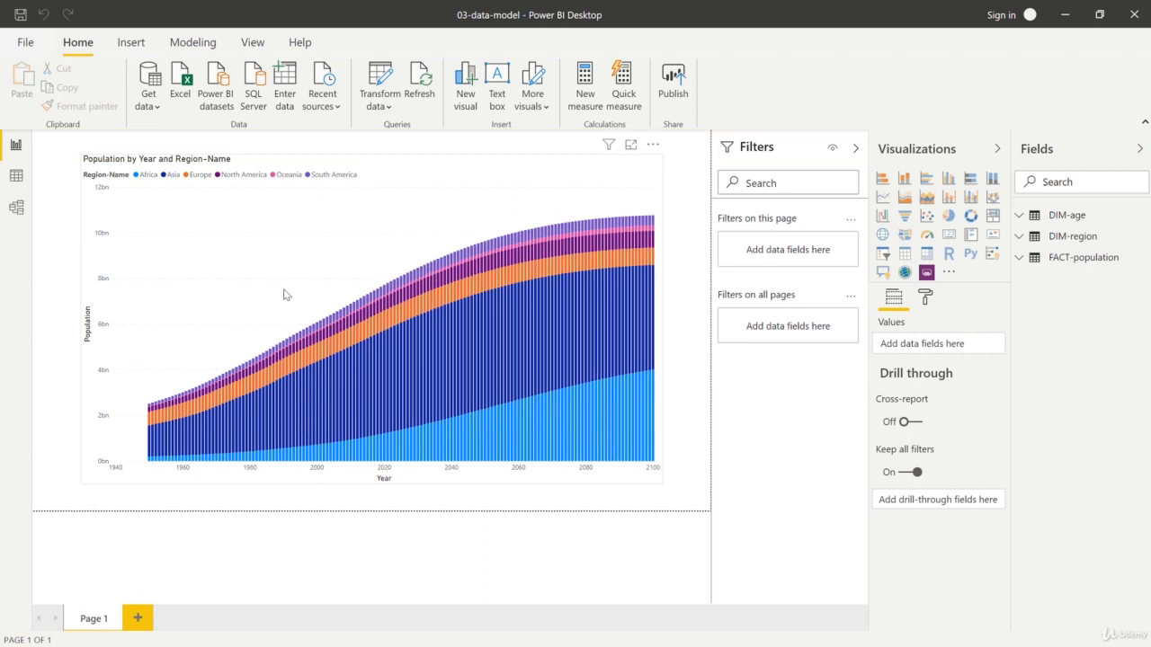
mouse_move(512, 334)
left_click(16, 176)
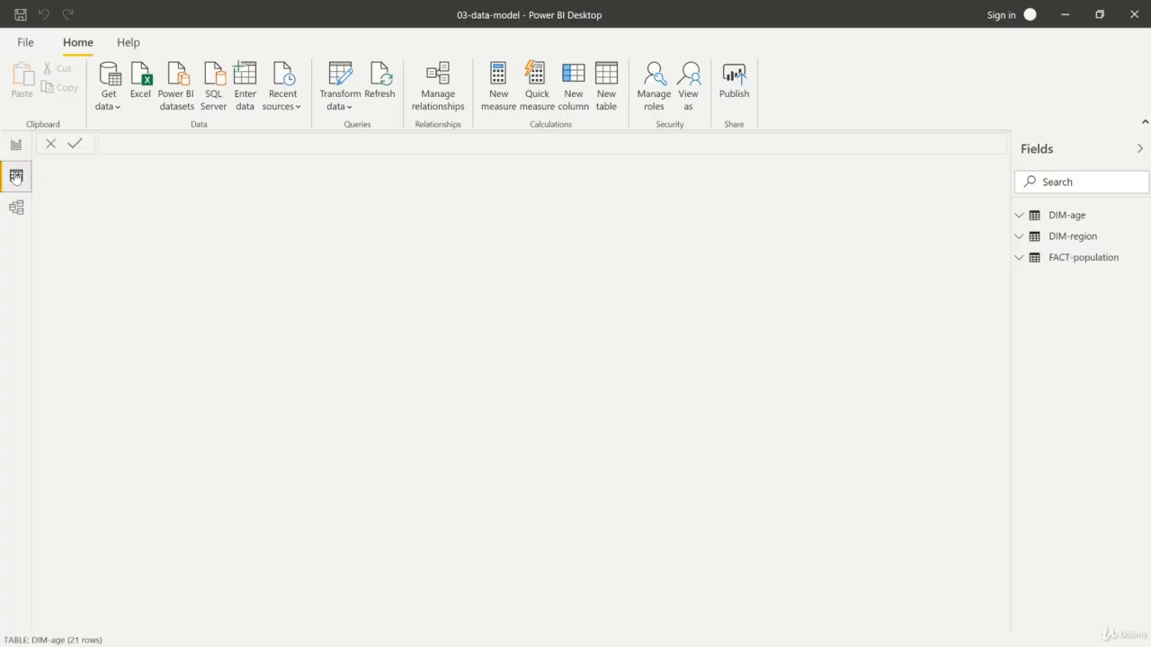
left_click(1048, 224)
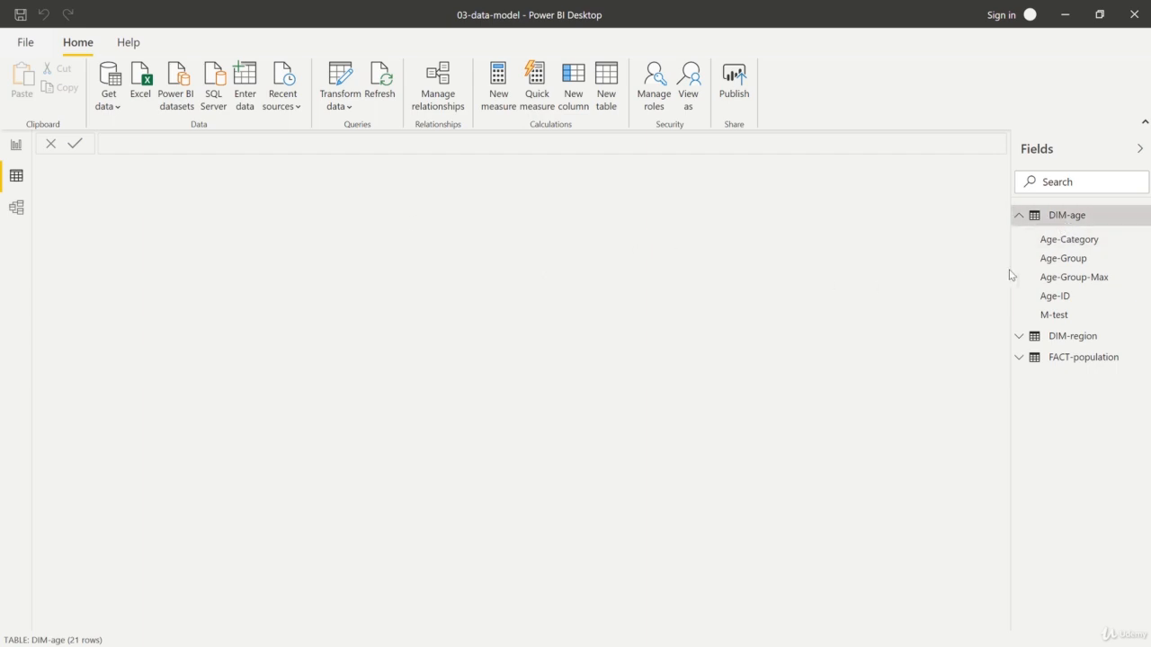
Step: Display the DIM-age table's data with the M-test column selected and add a new calculated column
left_click(1048, 261)
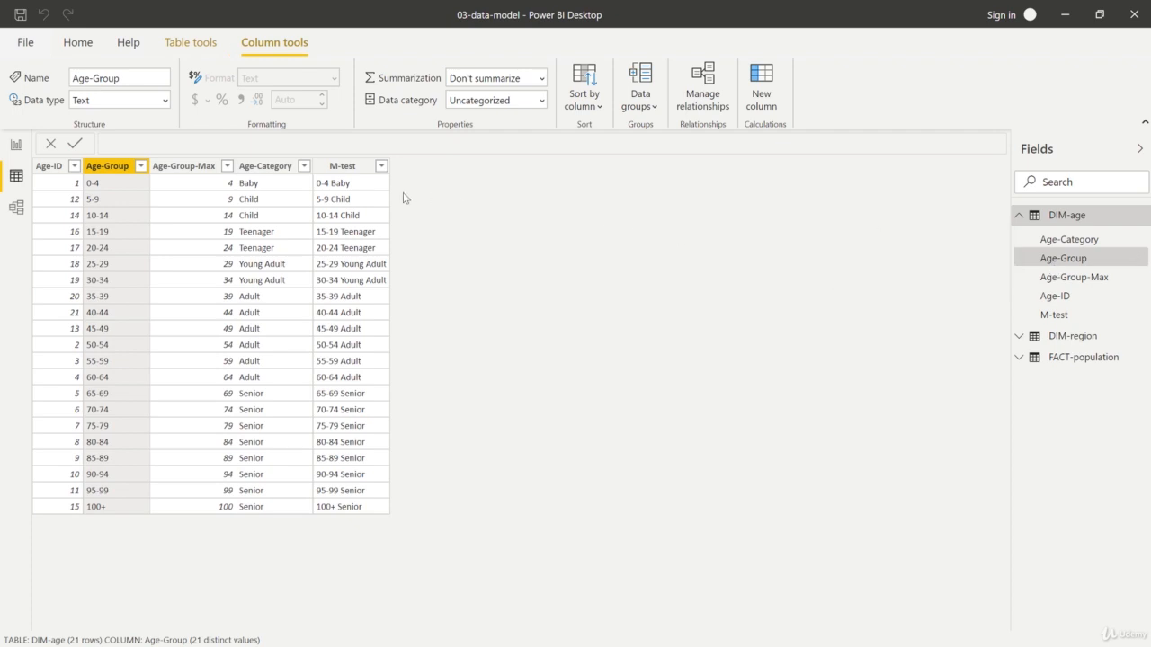
left_click(347, 168)
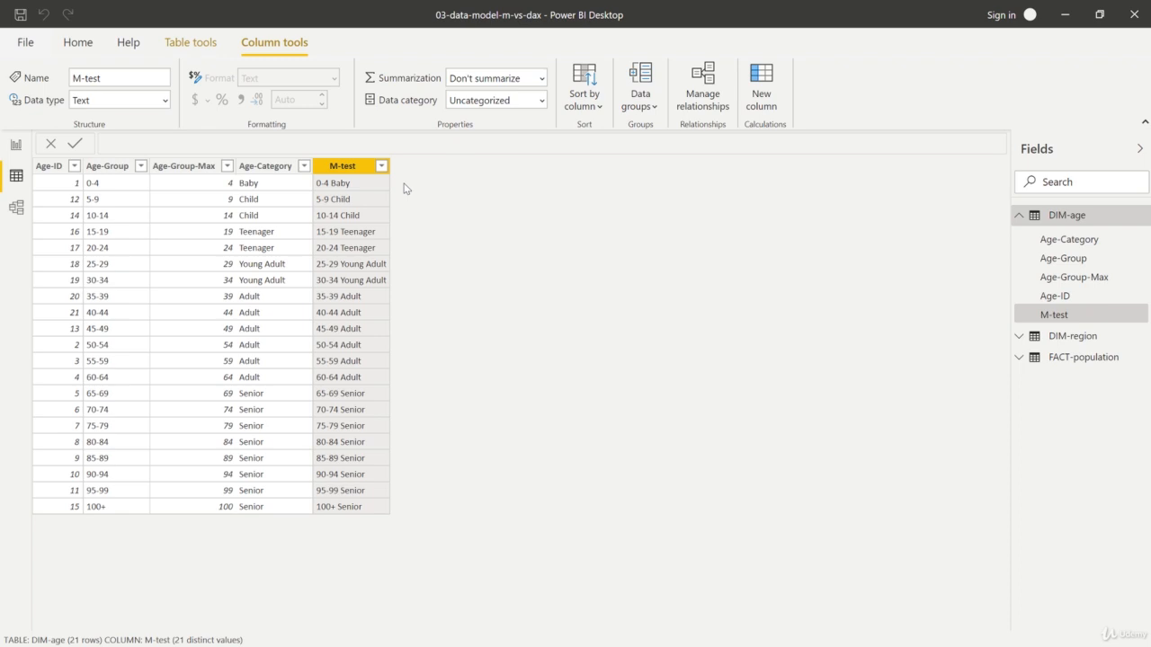
left_click(191, 45)
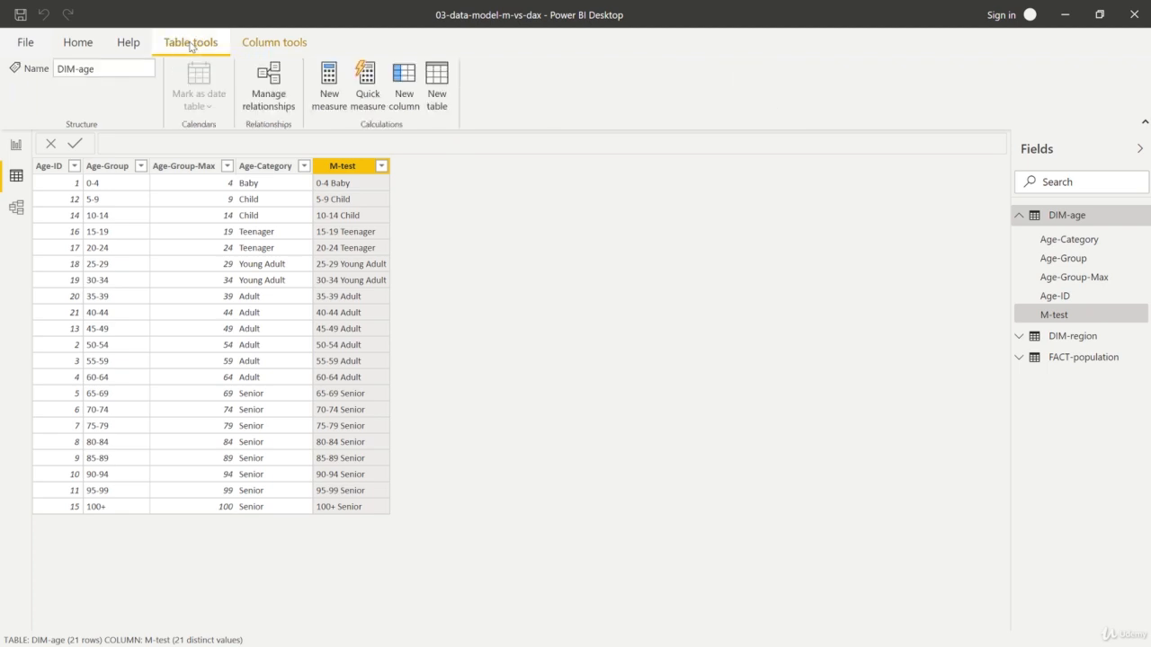
left_click(403, 88)
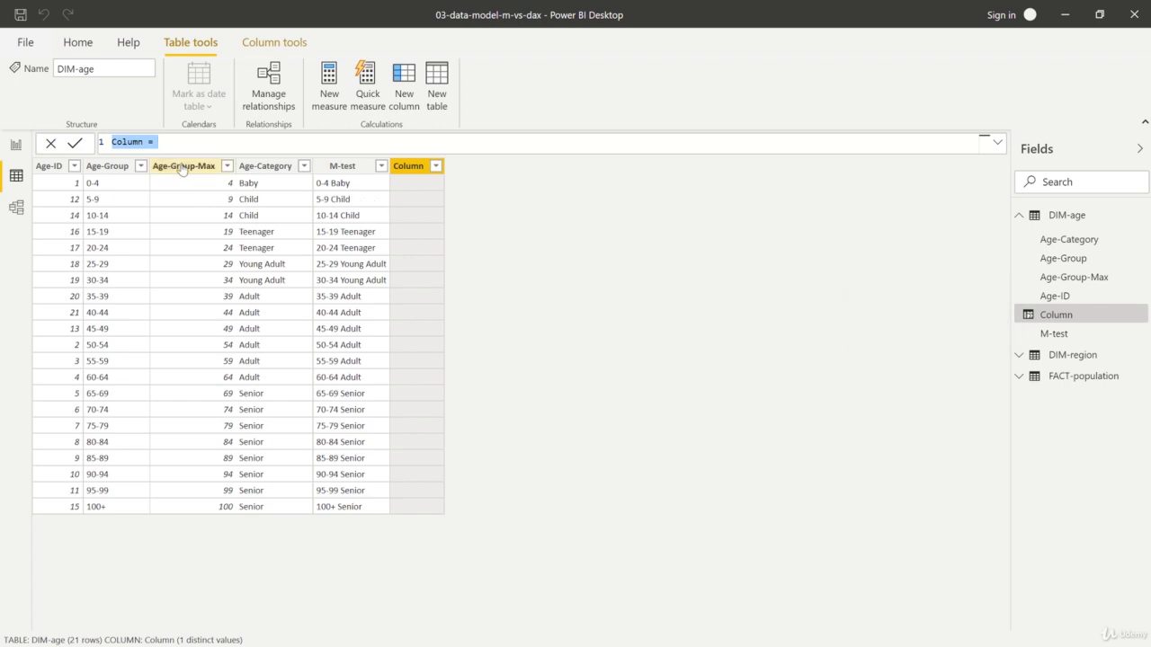
Step: Name the new calculated column DAX-test in its formula
left_click(144, 142)
key("BackSpace")
key("BackSpace")
key("BackSpace")
key("BackSpace")
key("BackSpace")
key("BackSpace")
type("DAX-test")
Step: Start the DAX-test expression with a reference to the [Age-Group] column
type("[")
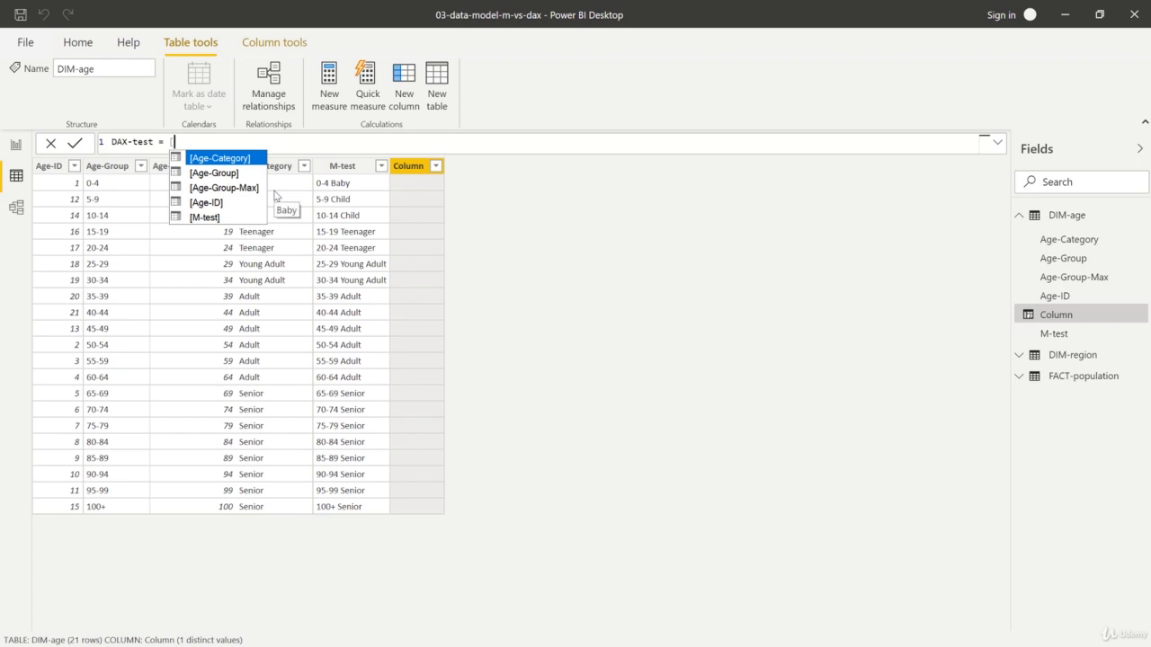
key("Down")
key("Down")
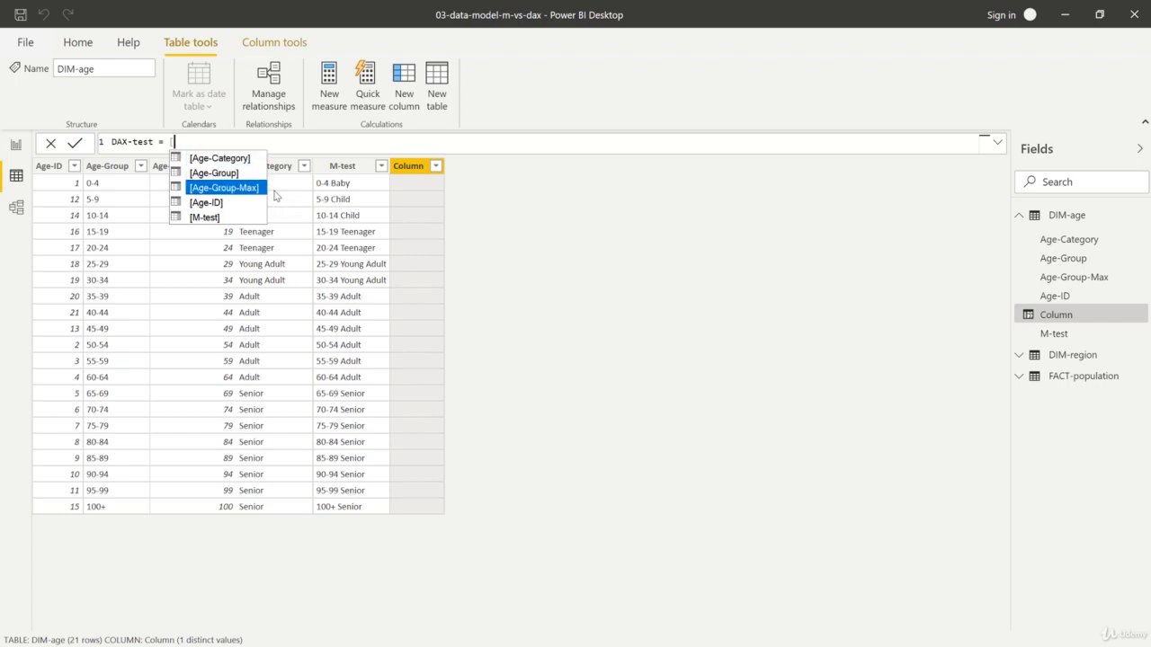
key("Down")
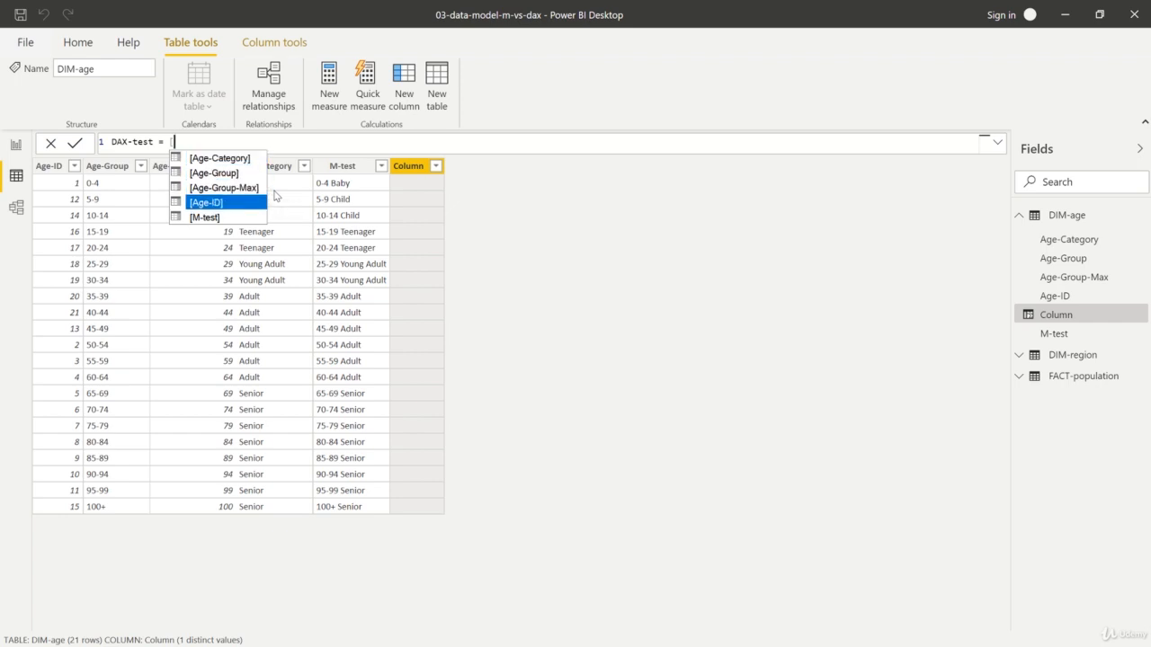
key("Up")
key("Up")
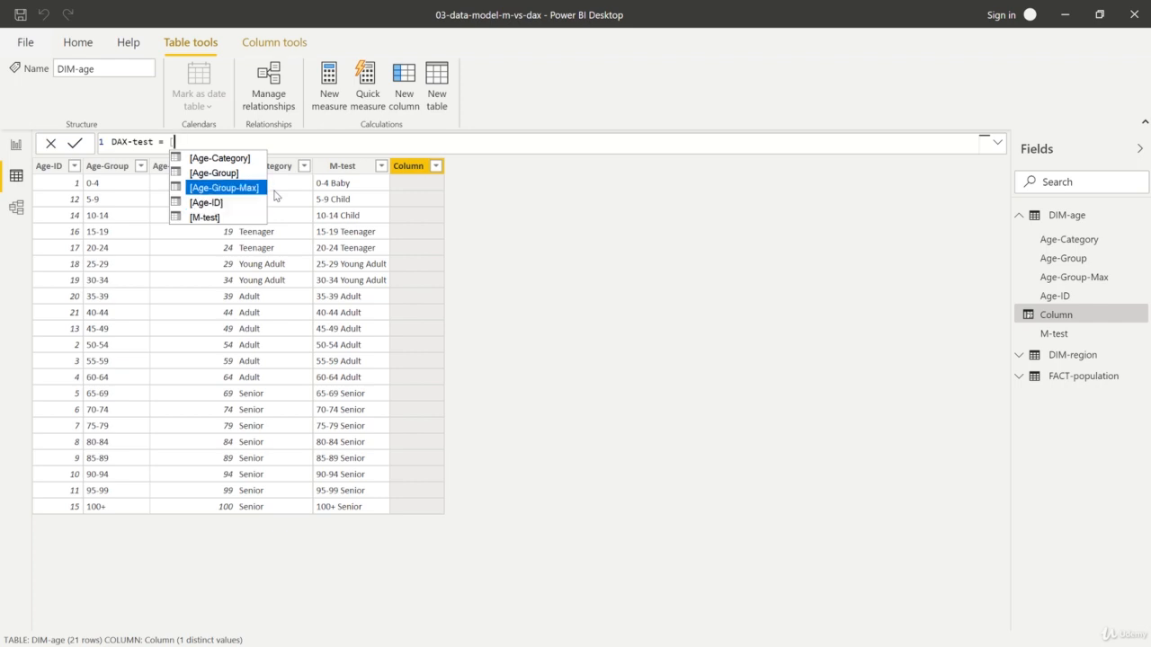
key("Tab")
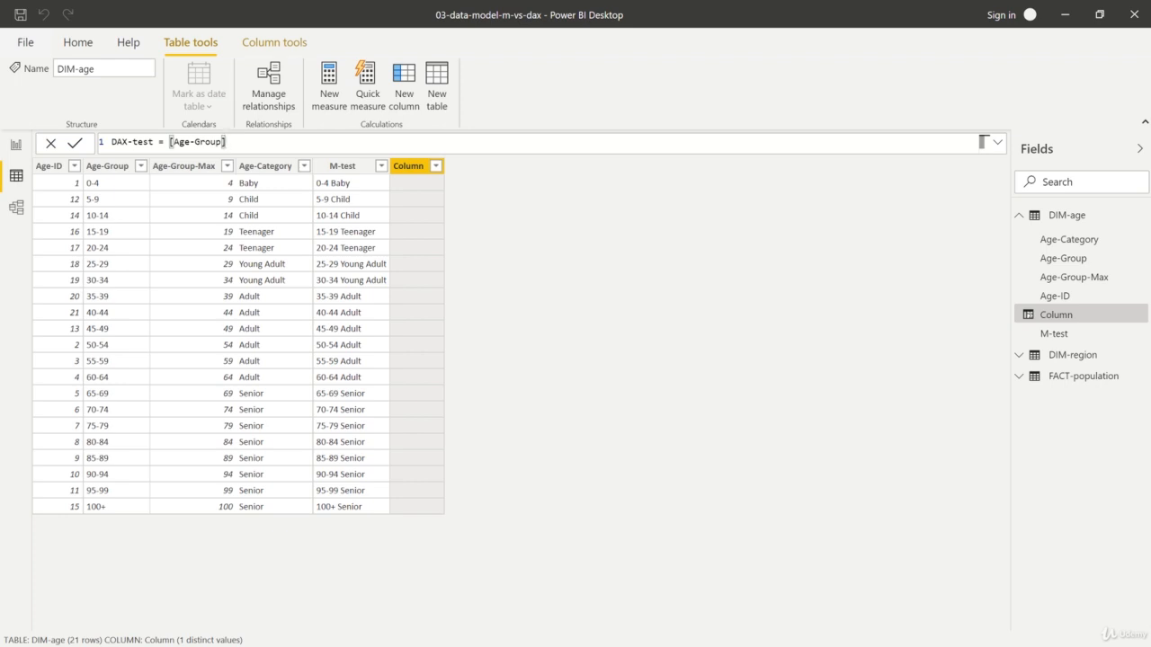
Step: Append &" "&[Age-Category] to the DAX-test formula and commit it
type("&\" \"&")
type("[")
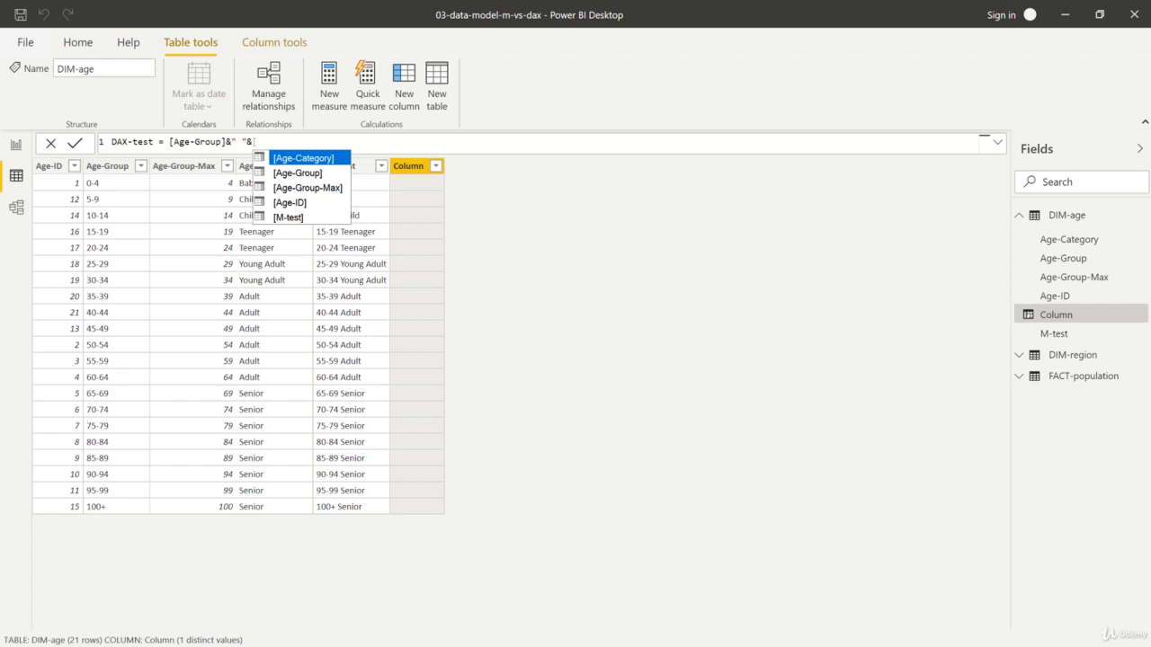
key("Tab")
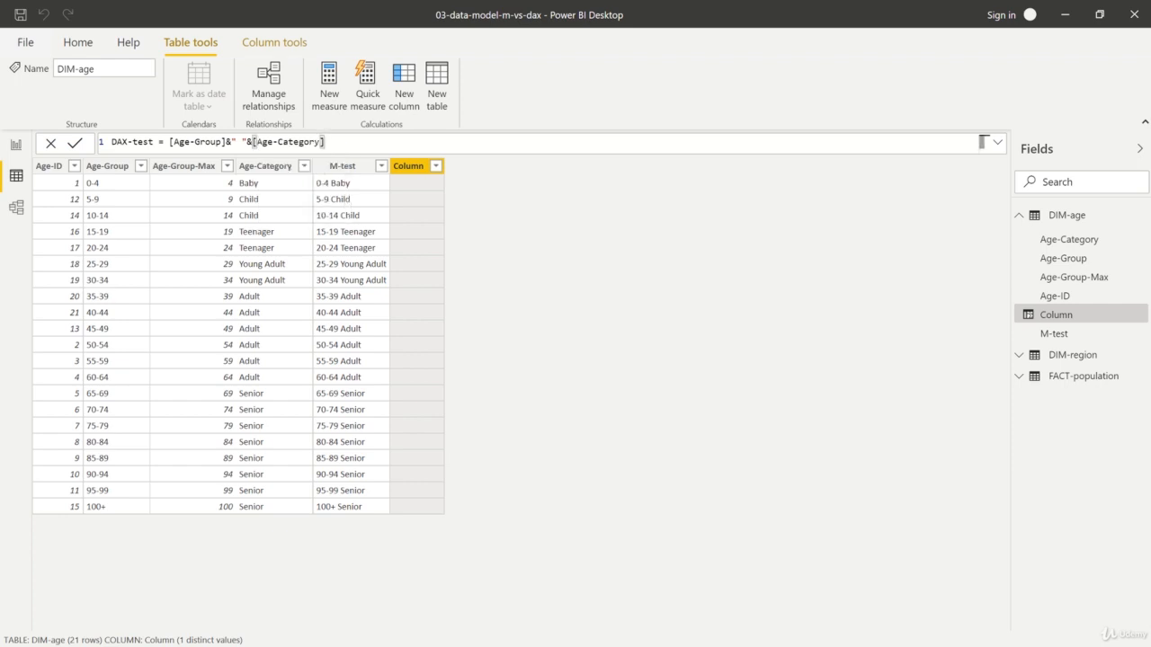
key("Return")
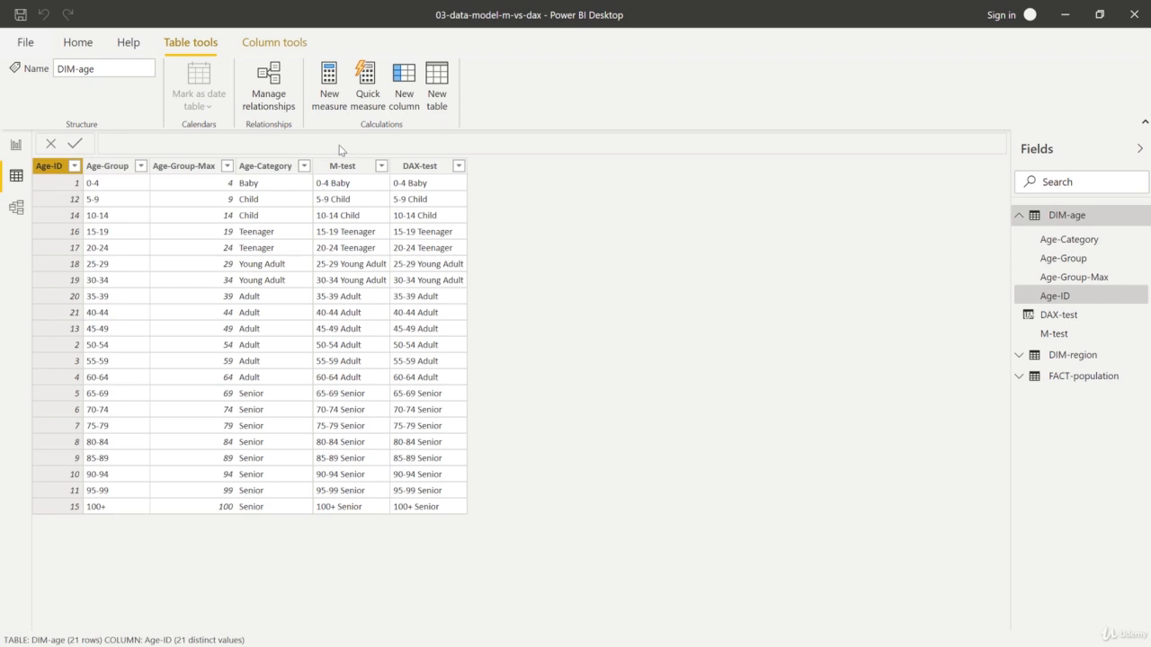
Step: Replace the expression in the DAX-test column's formula with the CONCATENATE function
left_click(1058, 315)
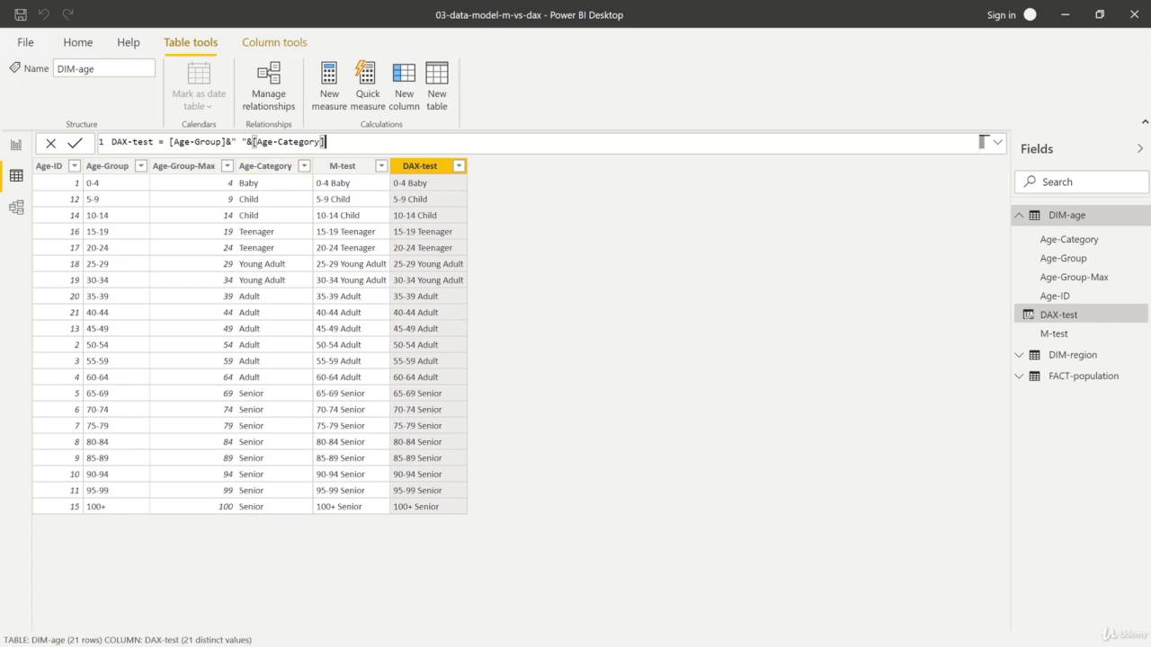
left_click_drag(169, 141, 325, 141)
key("Delete")
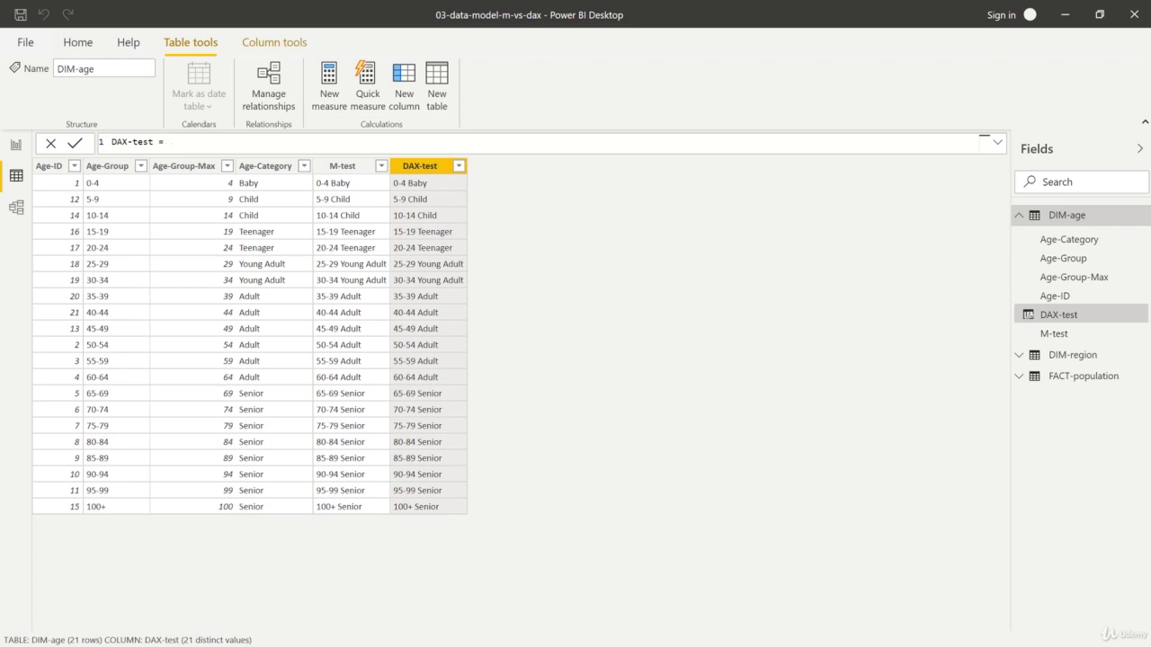
type("con")
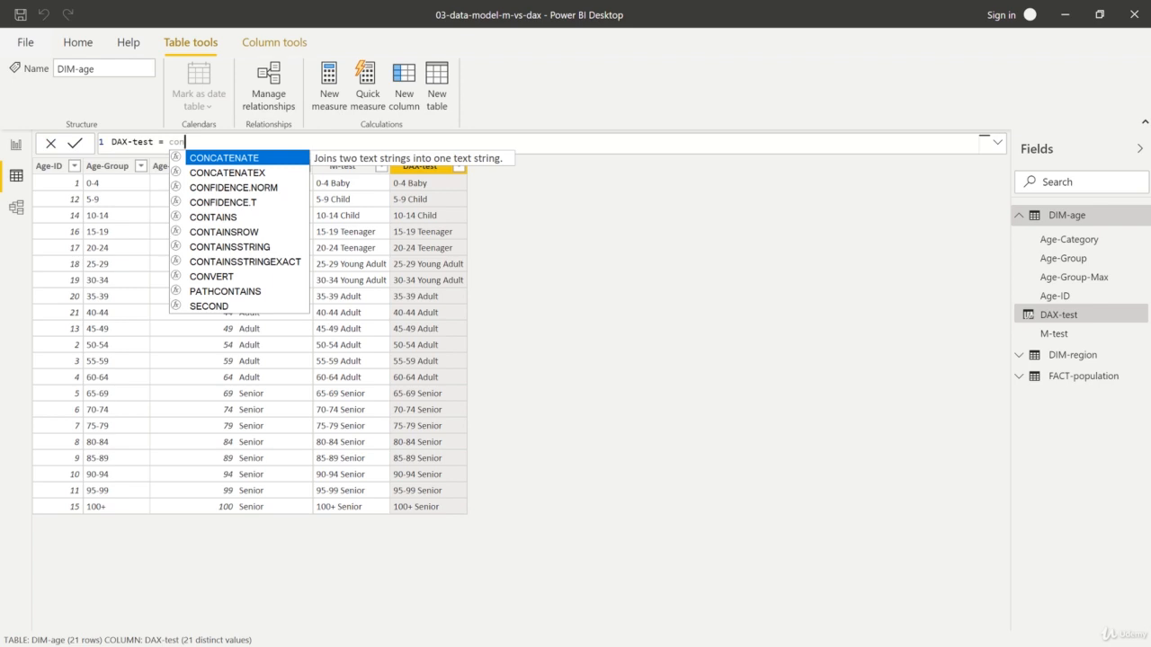
key("Tab")
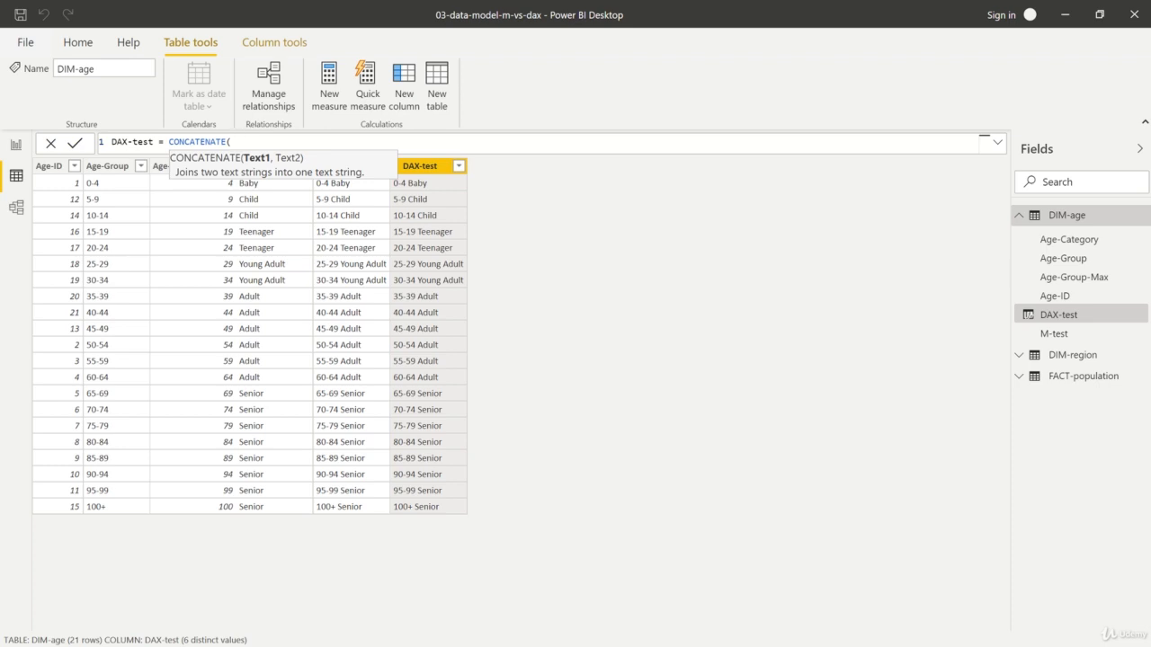
Step: Give CONCATENATE the arguments [Age-Group] and [Age-Category], close it and commit the formula
type("\"\"")
key("BackSpace")
key("BackSpace")
type("[")
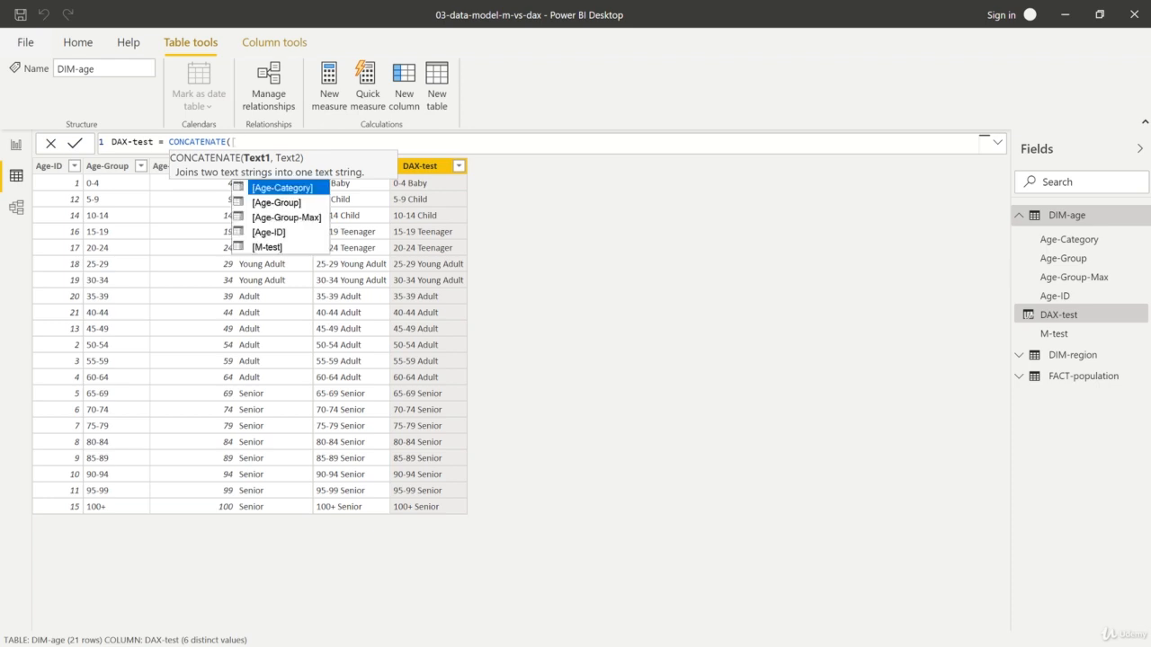
key("Down")
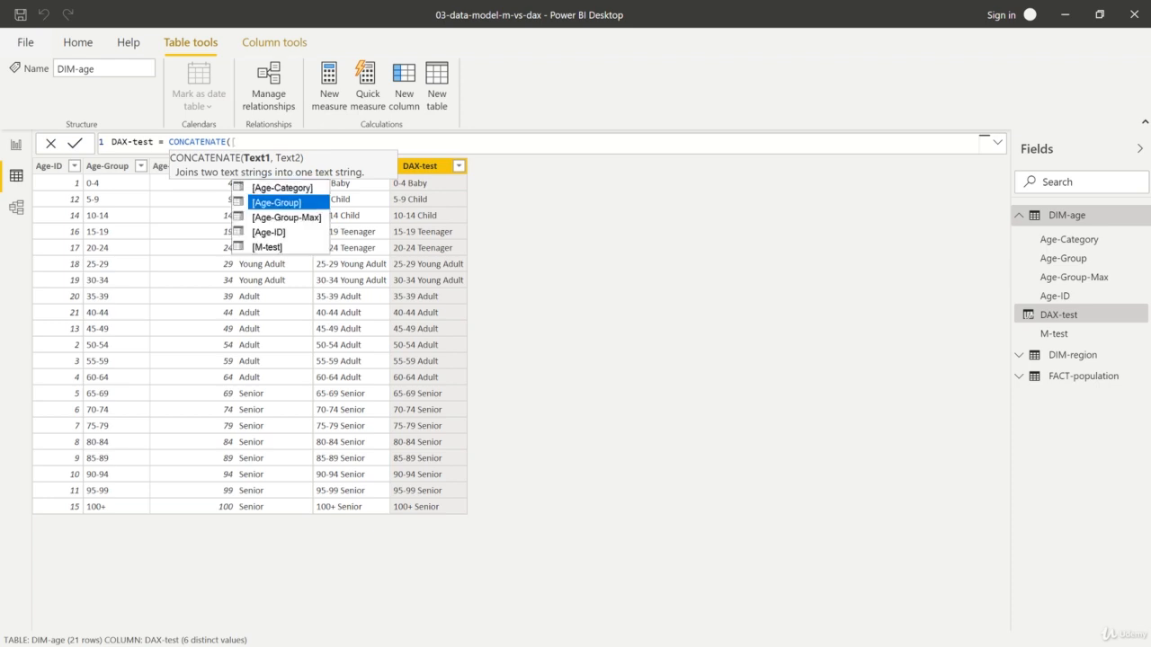
key("Tab")
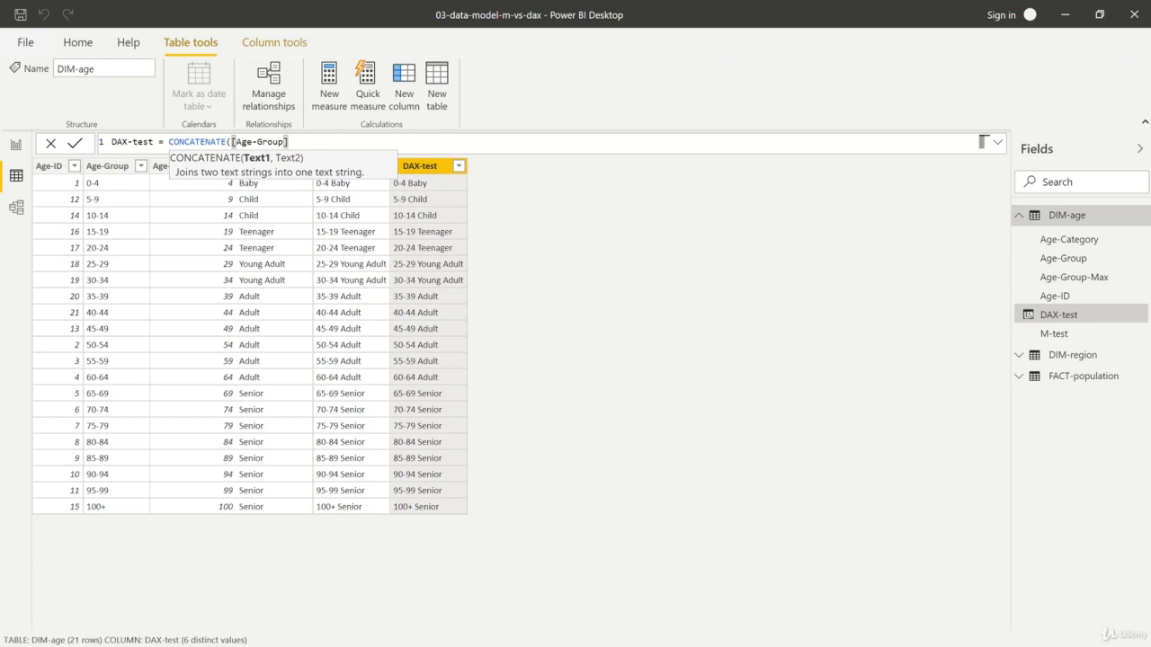
type(",")
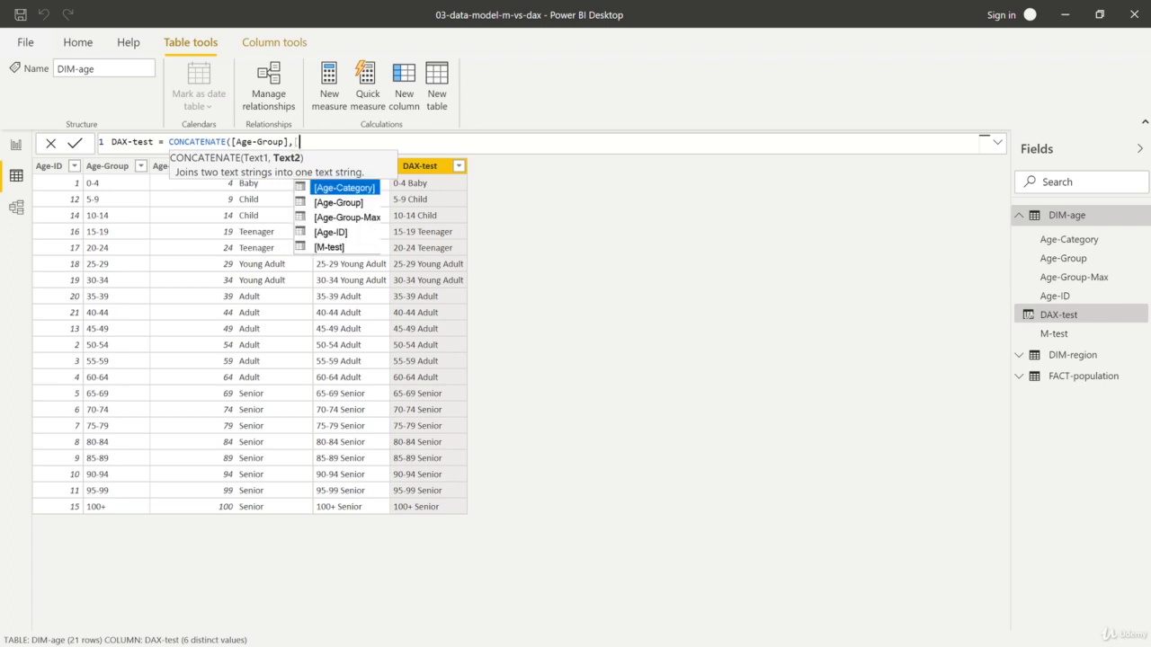
key("Tab")
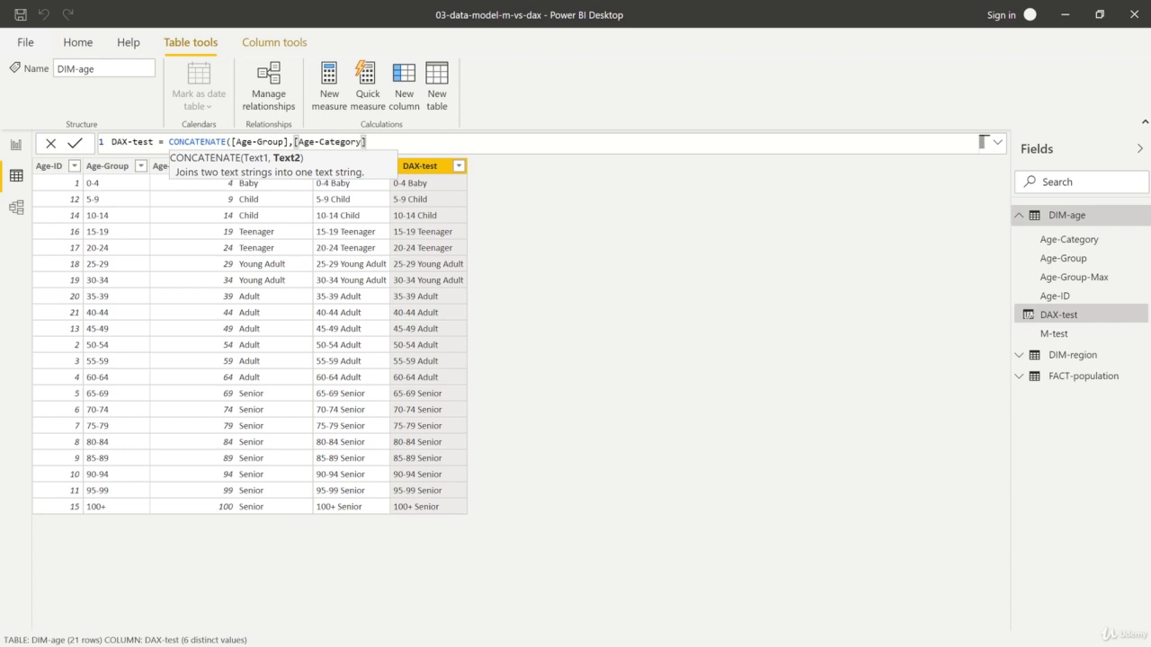
type(")")
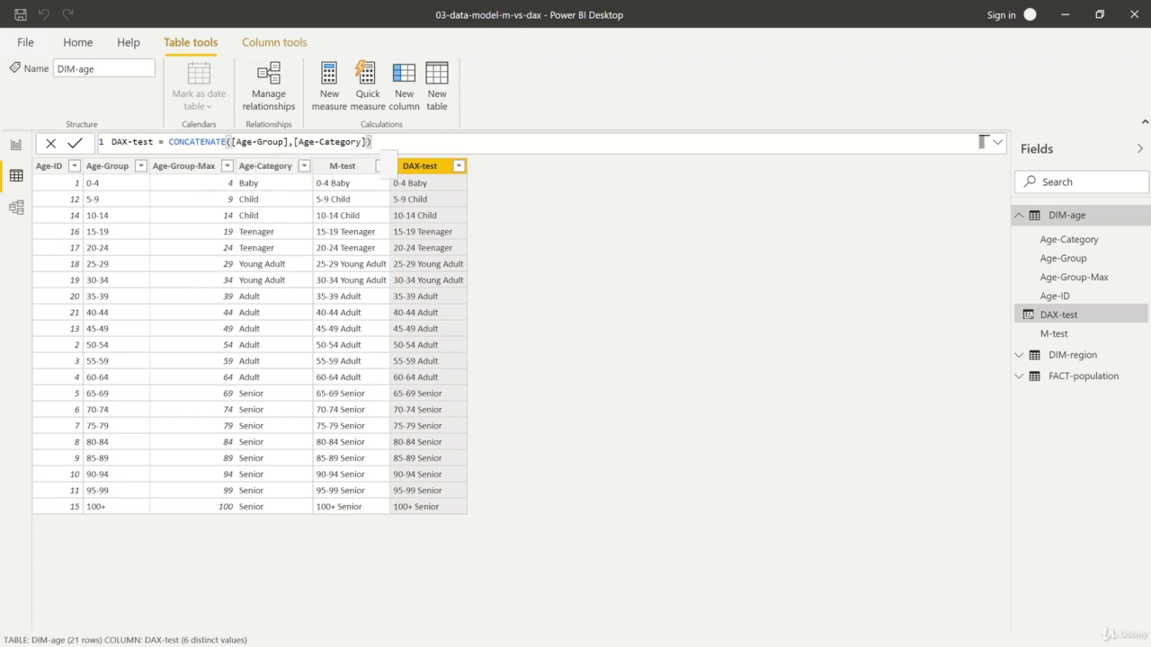
key("Return")
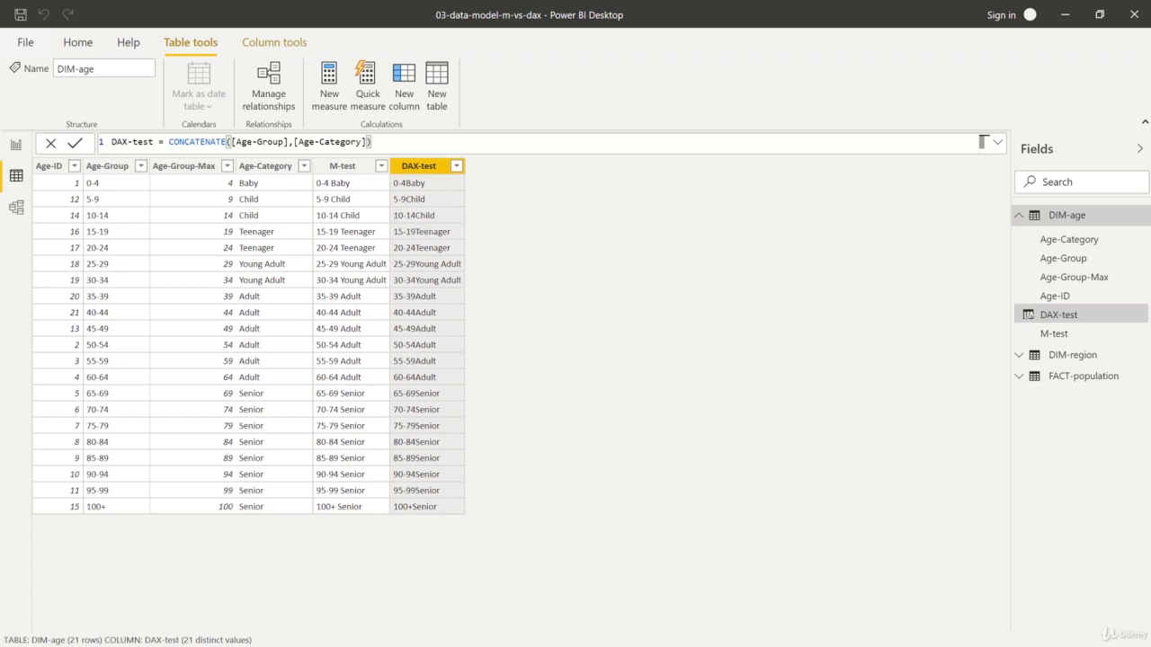
Step: Replace the [Age-Category] argument in the DAX-test formula with a nested CONCATENATE function
left_click(304, 142)
left_click_drag(232, 141, 368, 141)
key("Delete")
type("conc")
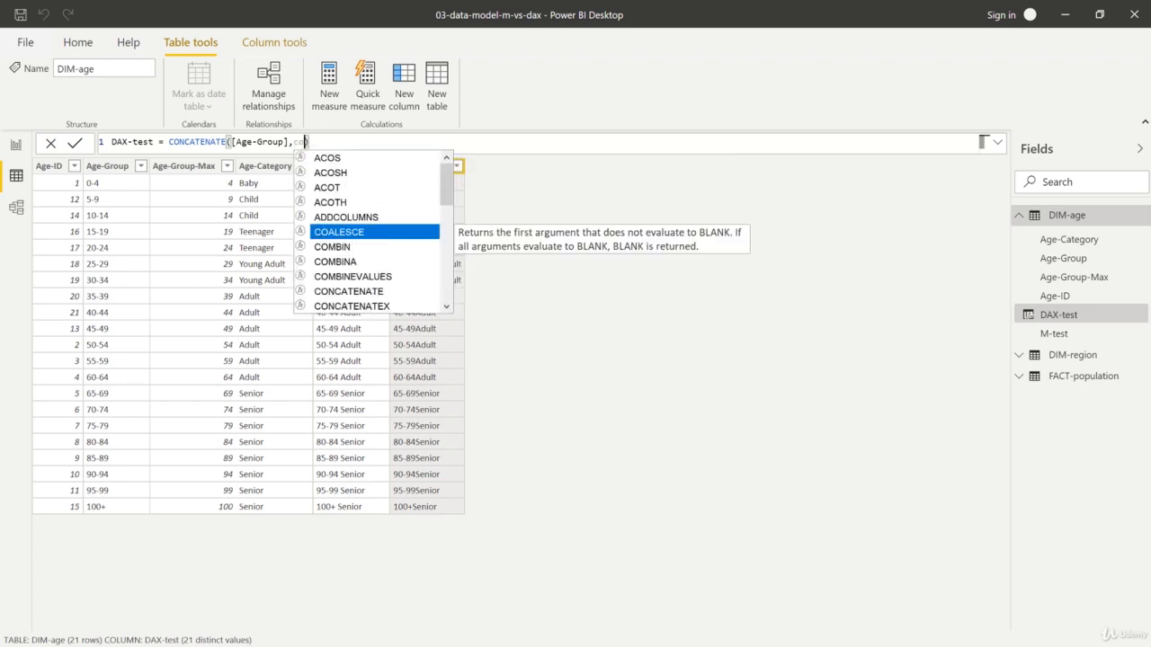
key("Tab")
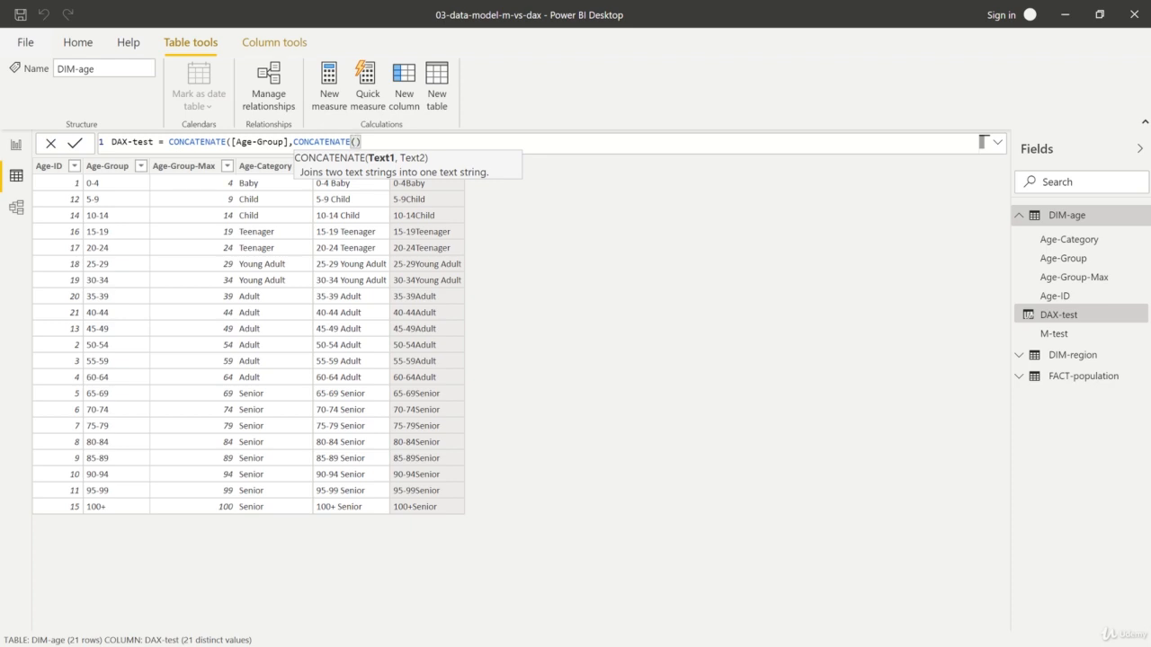
Step: Fill the nested CONCATENATE with " " and [Age-Category], close both functions and commit the formula
type("\" \",[Age-Category")
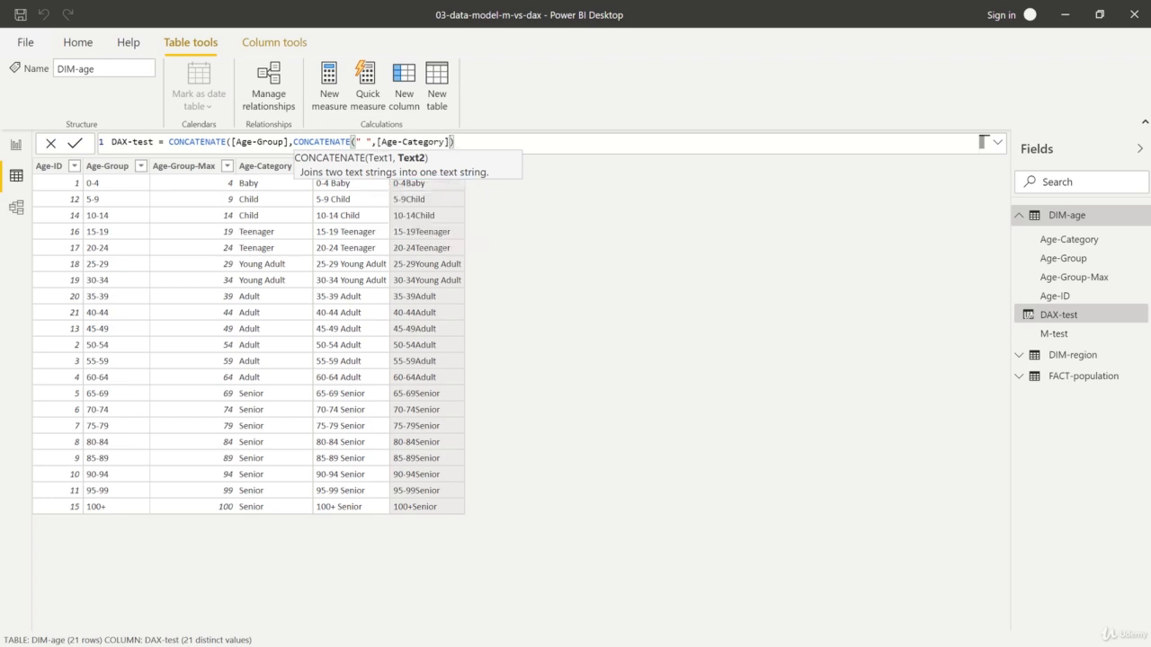
type(")")
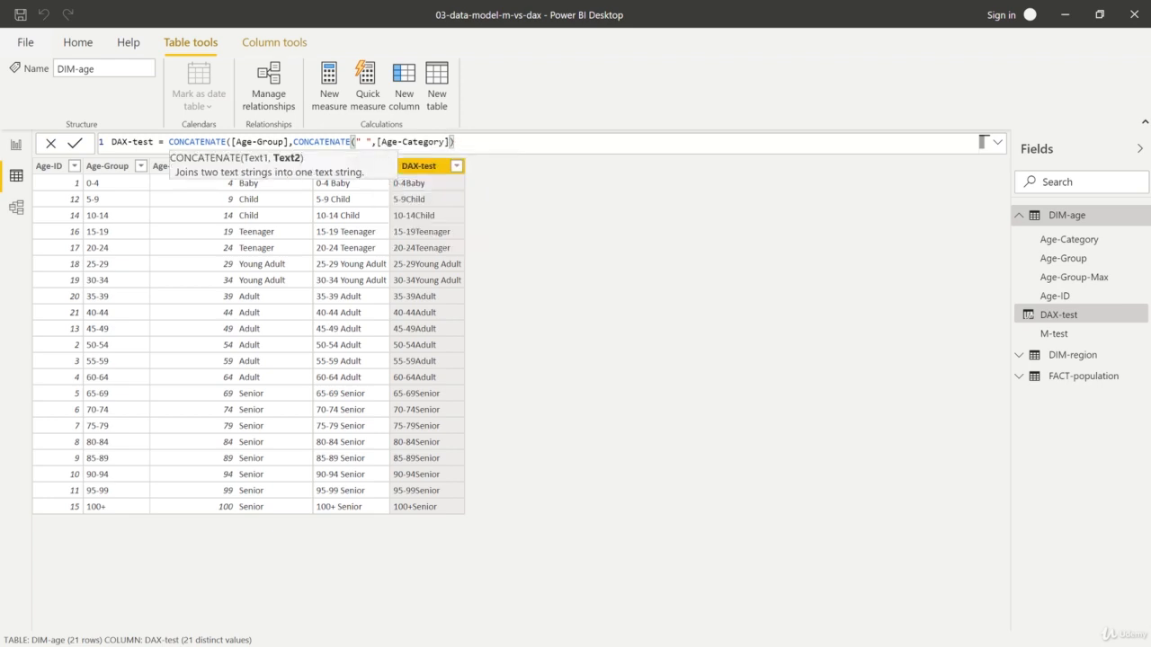
type(")")
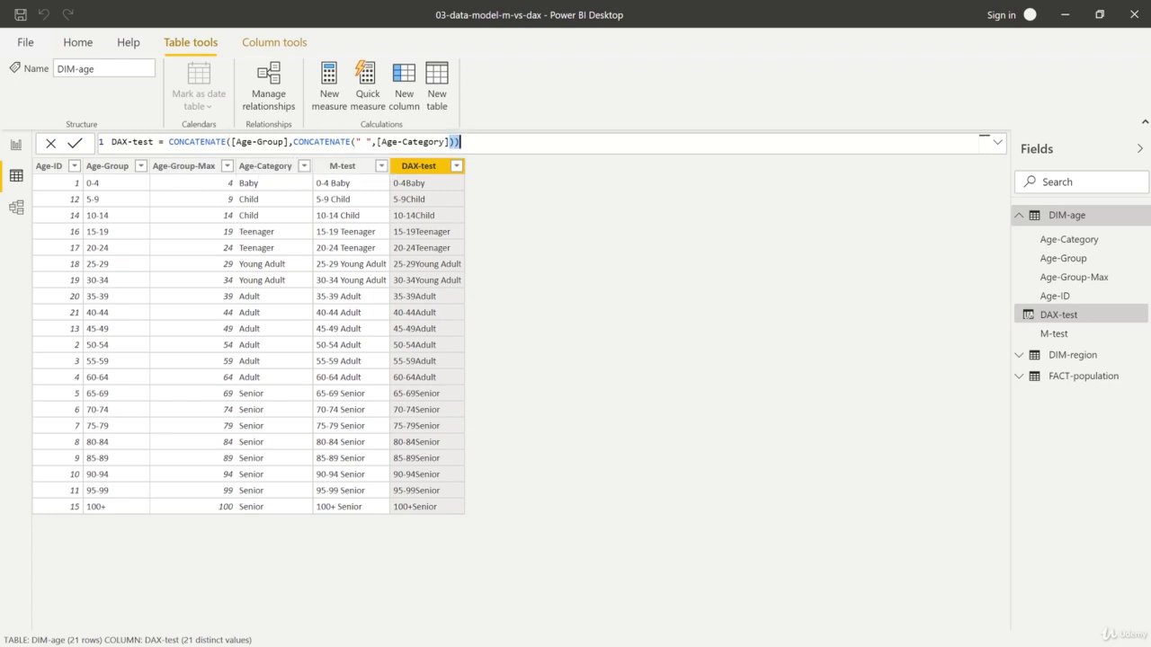
left_click(983, 141)
key("Return")
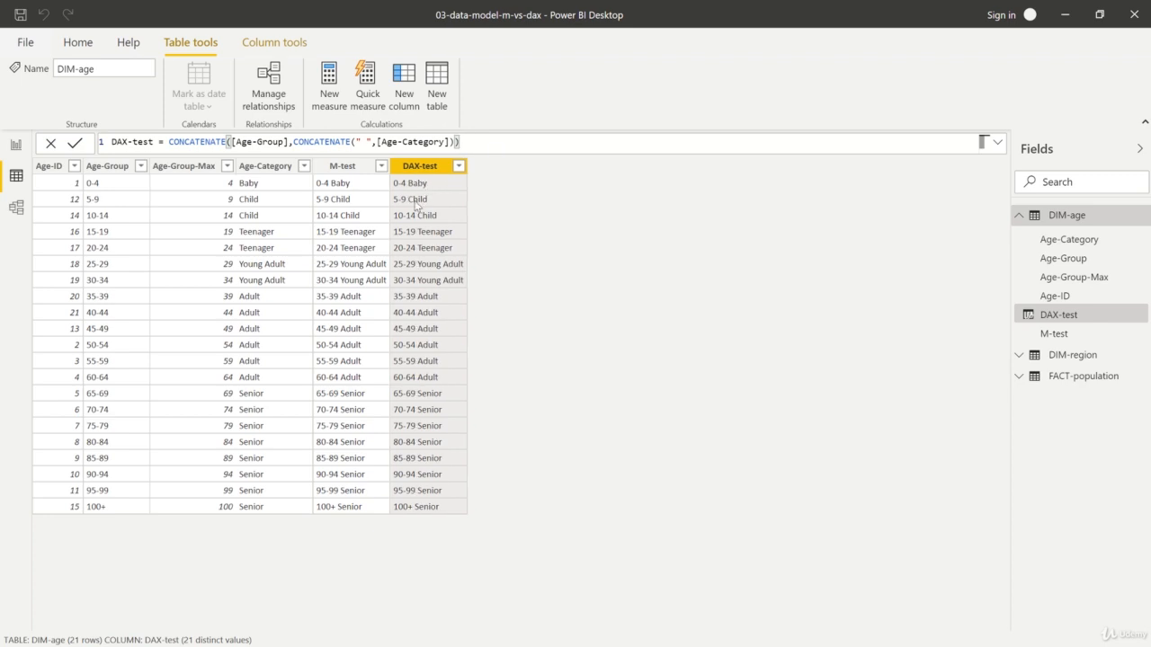